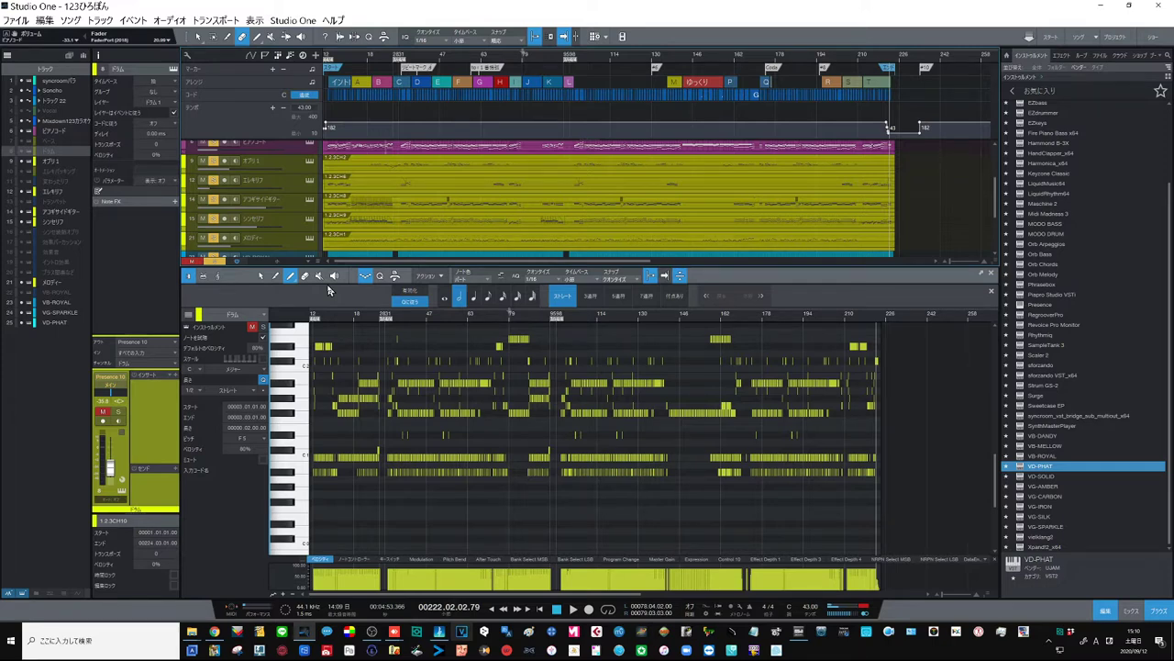
# - Show the mixer and enlarge it, shrinking the insert area so the full channel faders are visible
pyautogui.press('F3')
pyautogui.moveTo(394, 397); pyautogui.dragTo(394, 342)
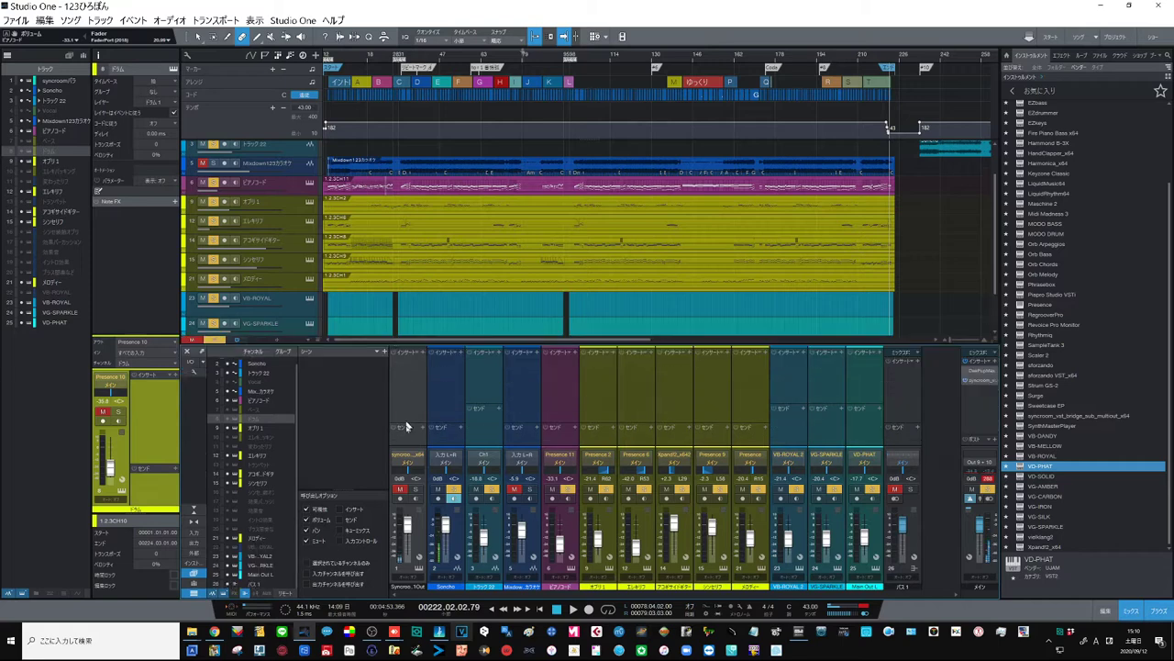
pyautogui.moveTo(428, 448); pyautogui.dragTo(429, 387)
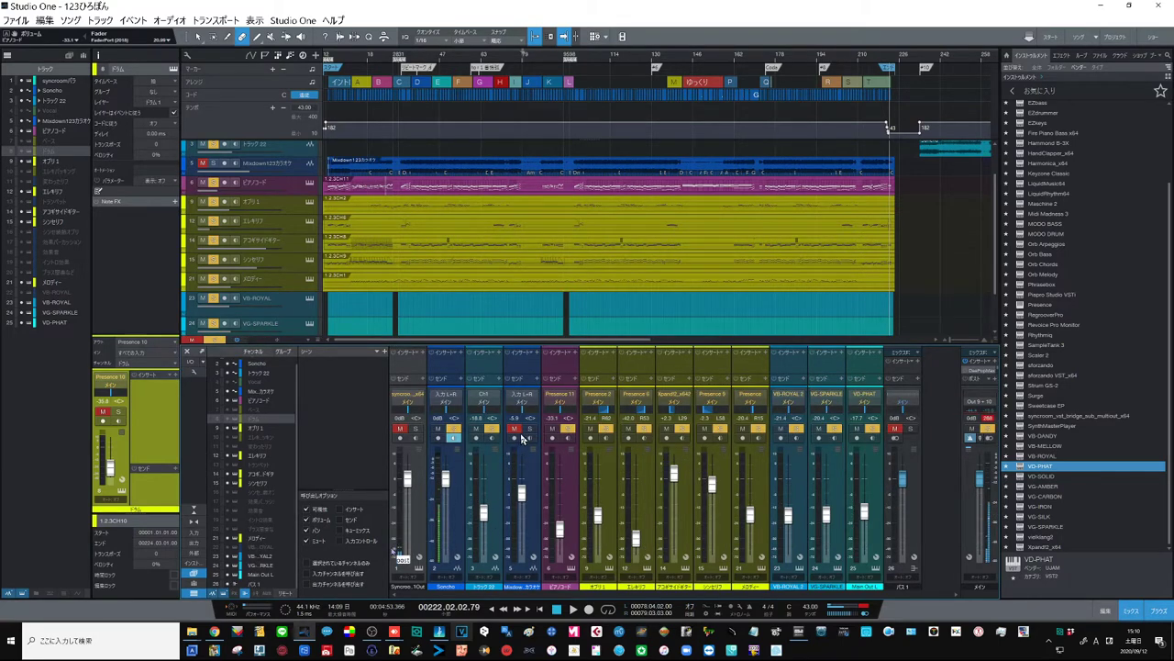
pyautogui.click(526, 466)
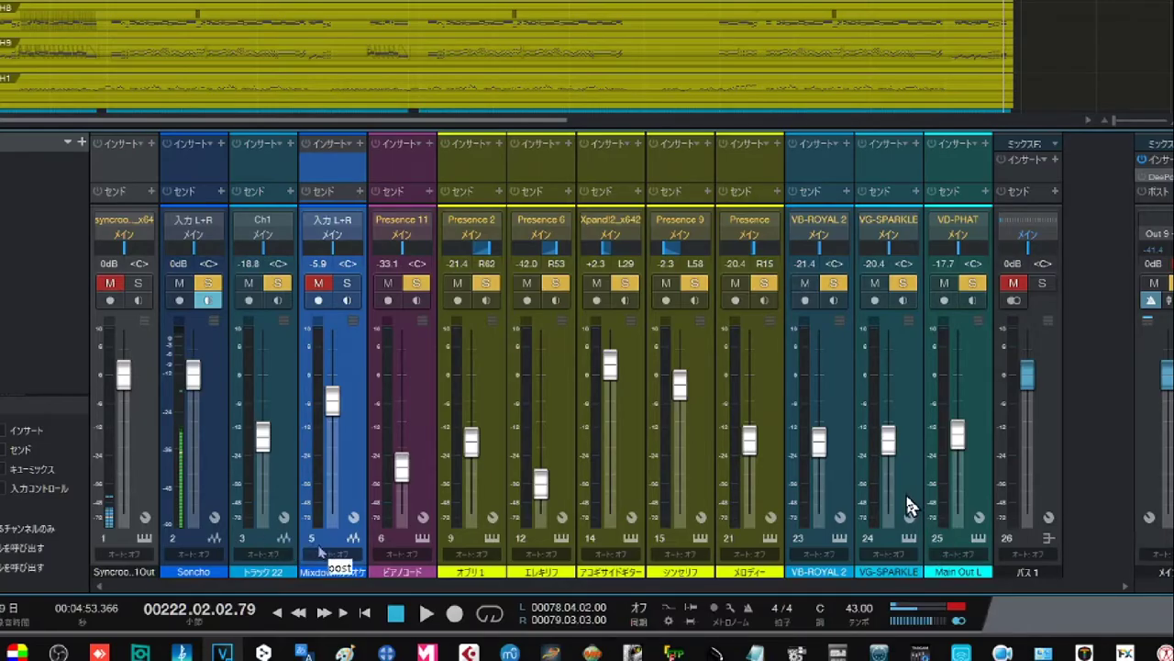
# - Recolour the VG-SPARKLE and VD-PHAT channels red together
pyautogui.click(835, 542)
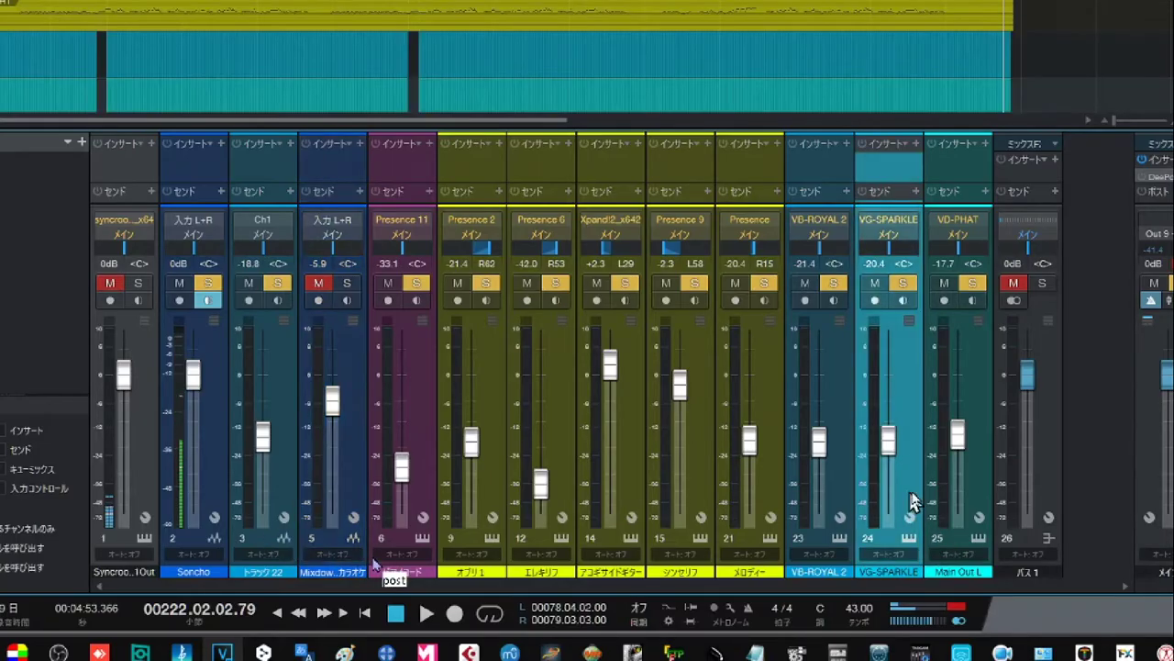
pyautogui.keyDown('shift'); pyautogui.click(973, 486); pyautogui.keyUp('shift')
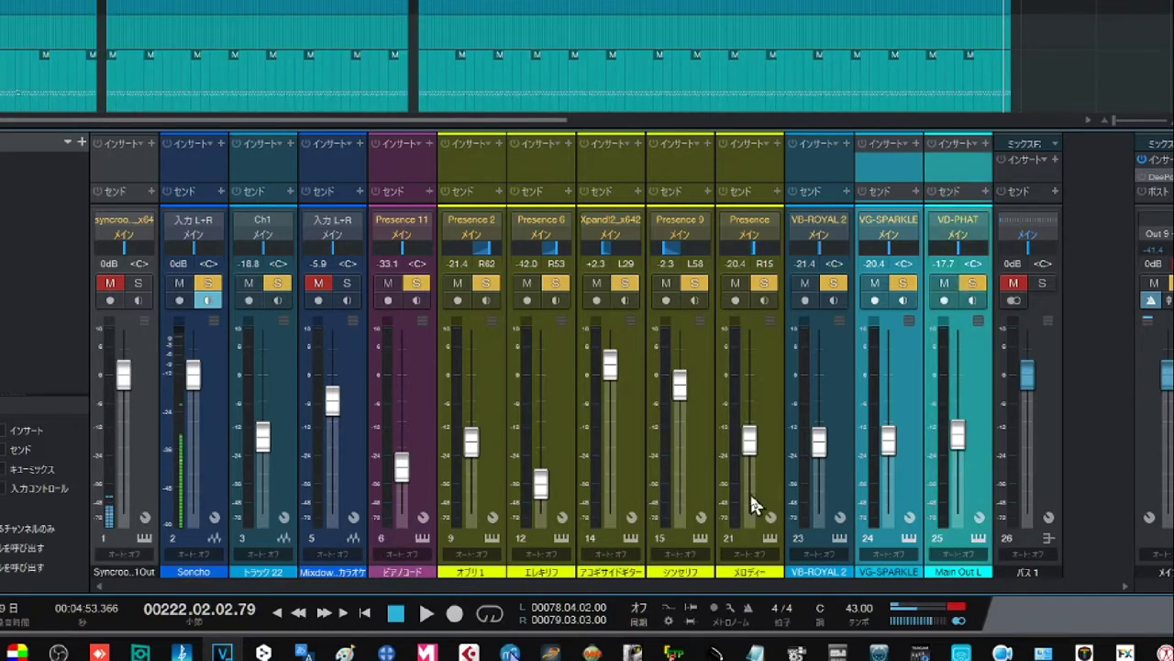
pyautogui.click(914, 578)
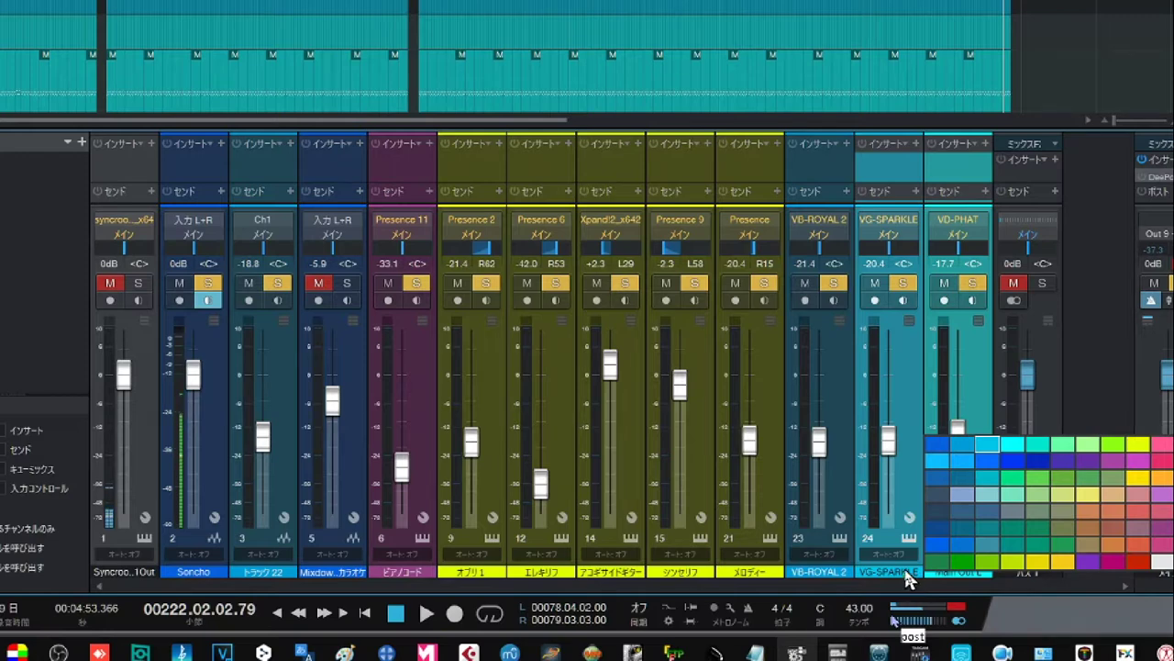
pyautogui.click(1167, 460)
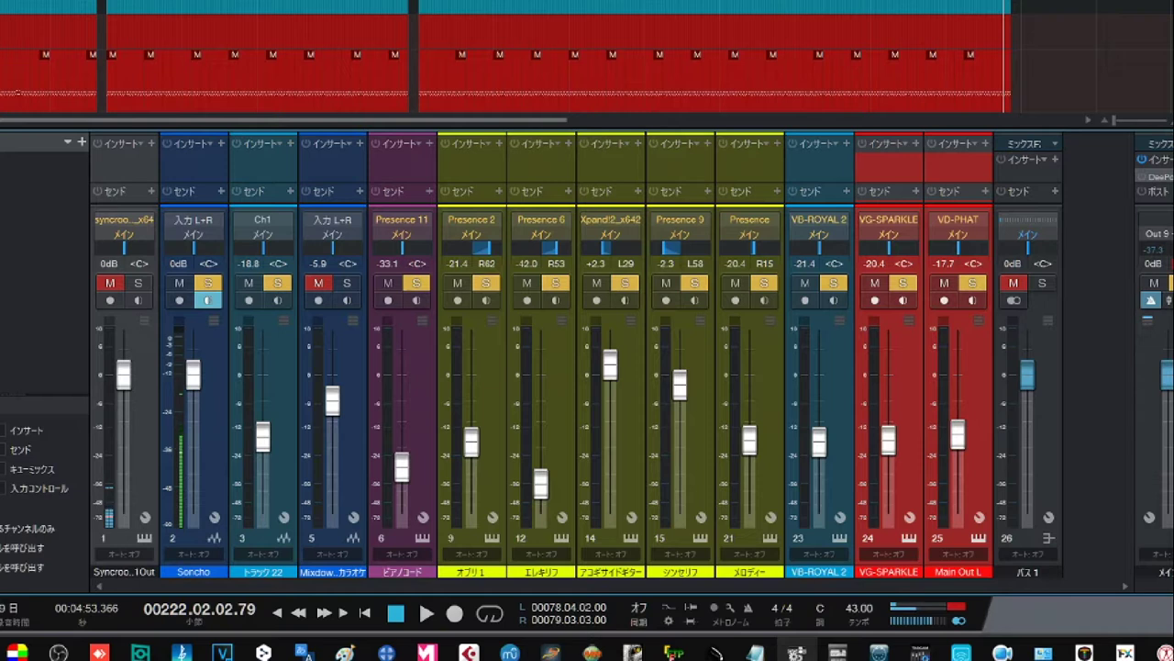
# - Set the faders of アコギサイドギター to -6.0, エレキリフ to -37.3 and シンセリフ to -6.4 dB
pyautogui.moveTo(615, 369); pyautogui.dragTo(622, 424)
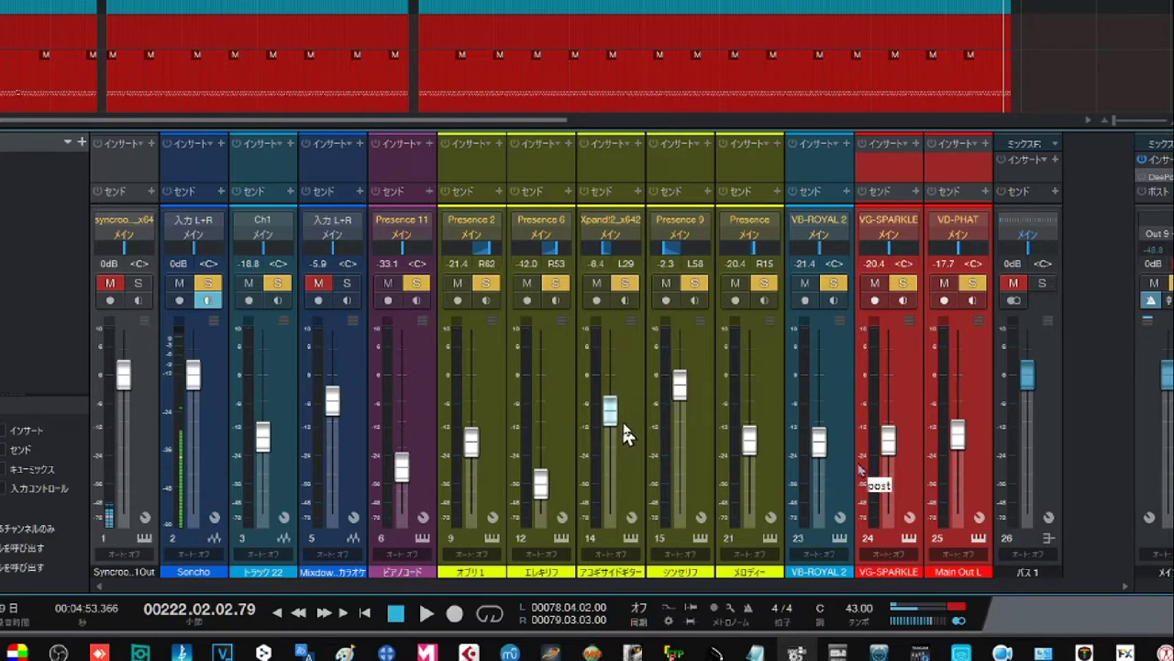
pyautogui.moveTo(678, 391); pyautogui.dragTo(678, 409)
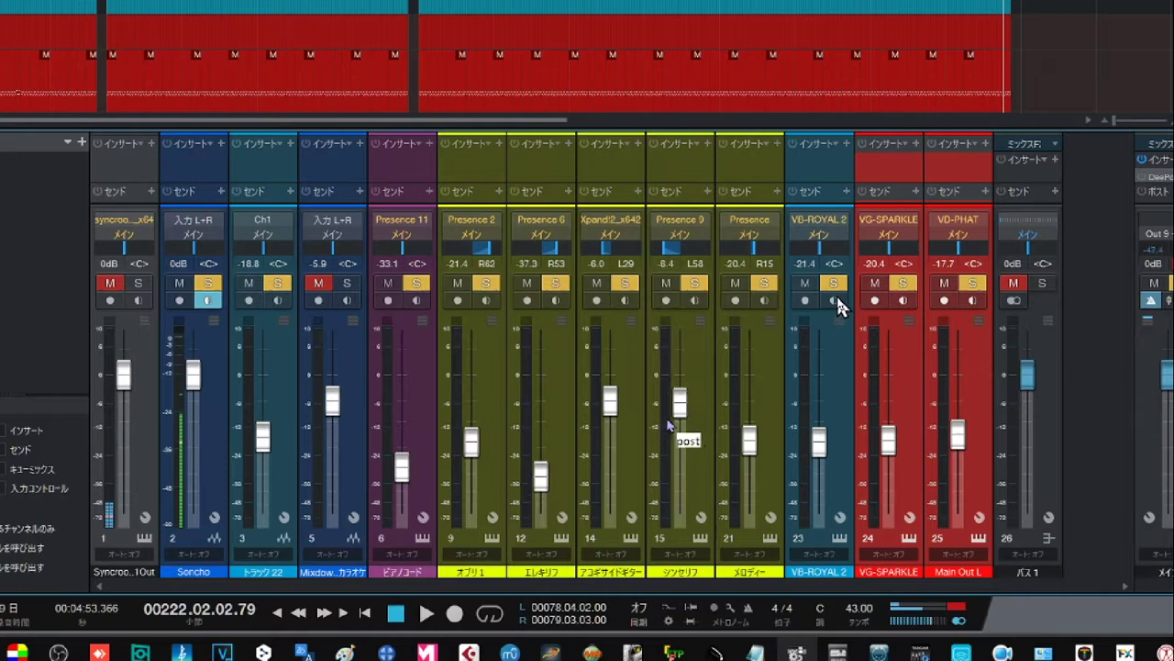
# - Mute the yellow channels from メロディー to オブリ1, keeping VB-ROYAL soloed
pyautogui.click(802, 286)
pyautogui.click(735, 283)
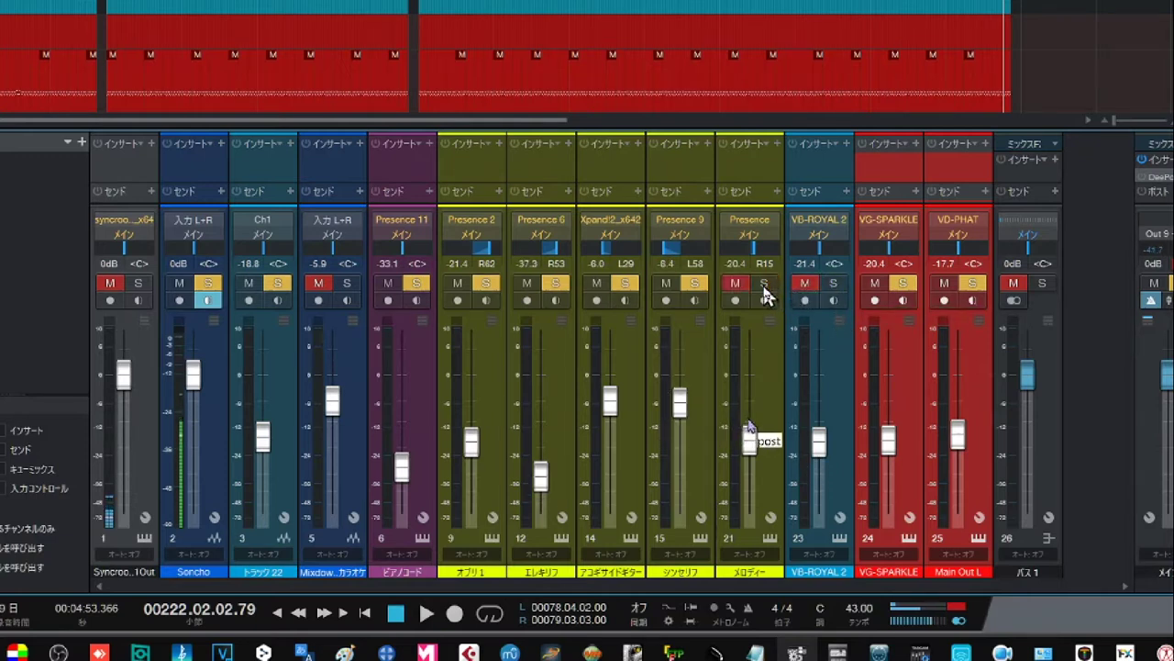
pyautogui.click(694, 284)
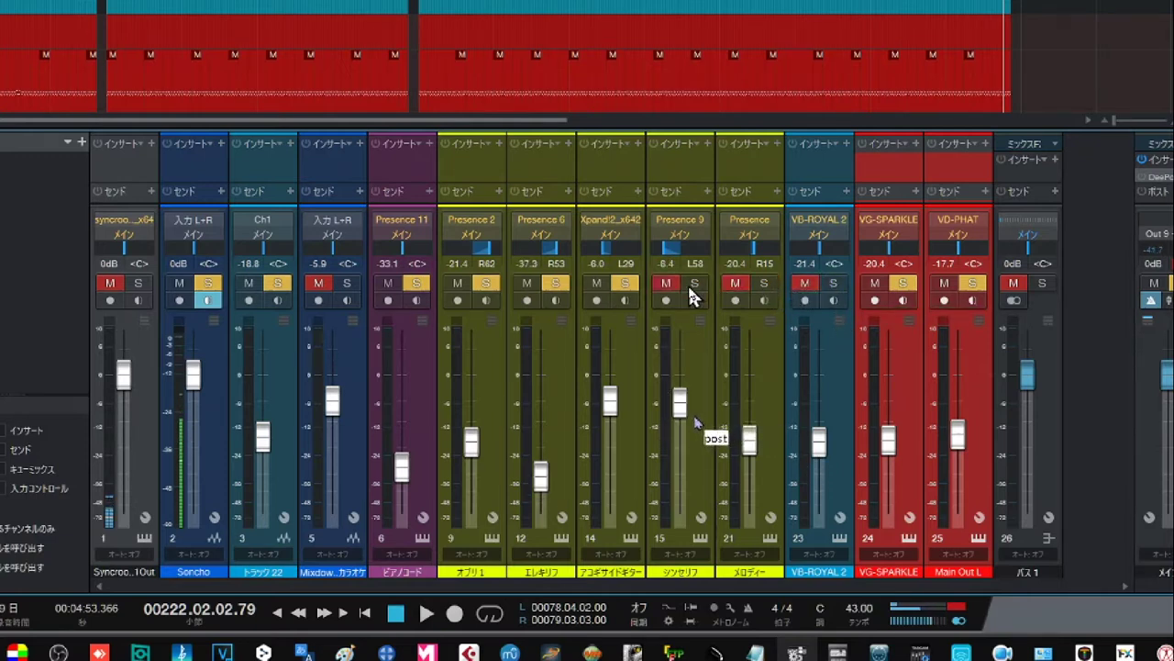
pyautogui.click(597, 283)
pyautogui.click(559, 284)
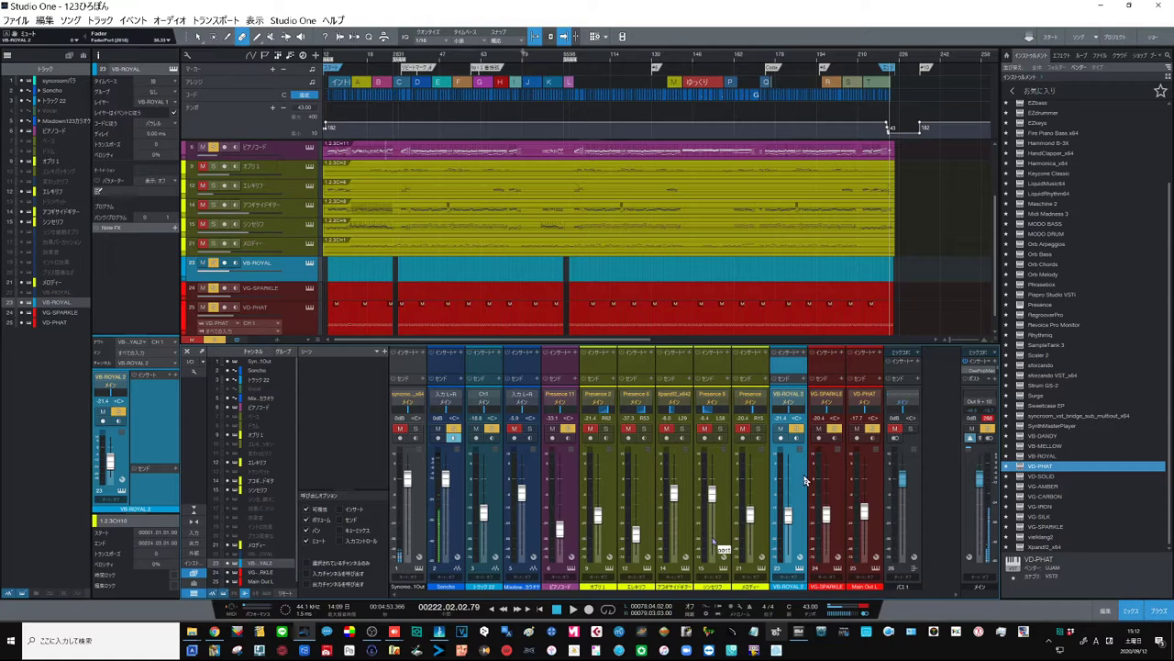
# - Recolour the VB-ROYAL channel red to match the other two rhythm channels
pyautogui.click(790, 588)
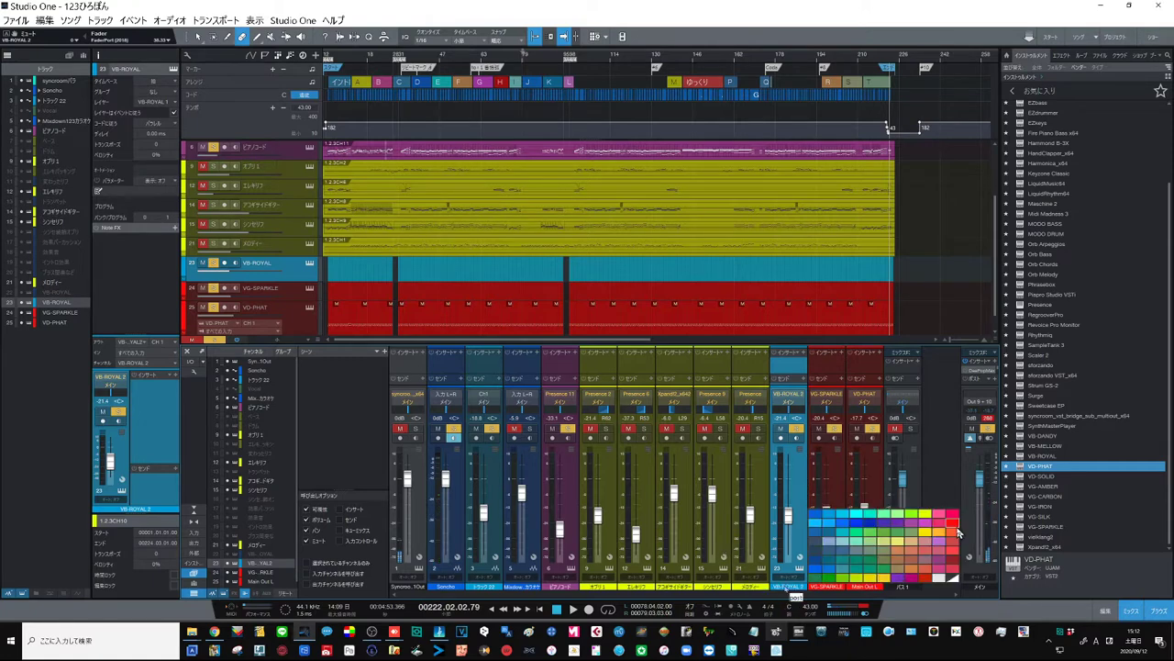
pyautogui.click(956, 529)
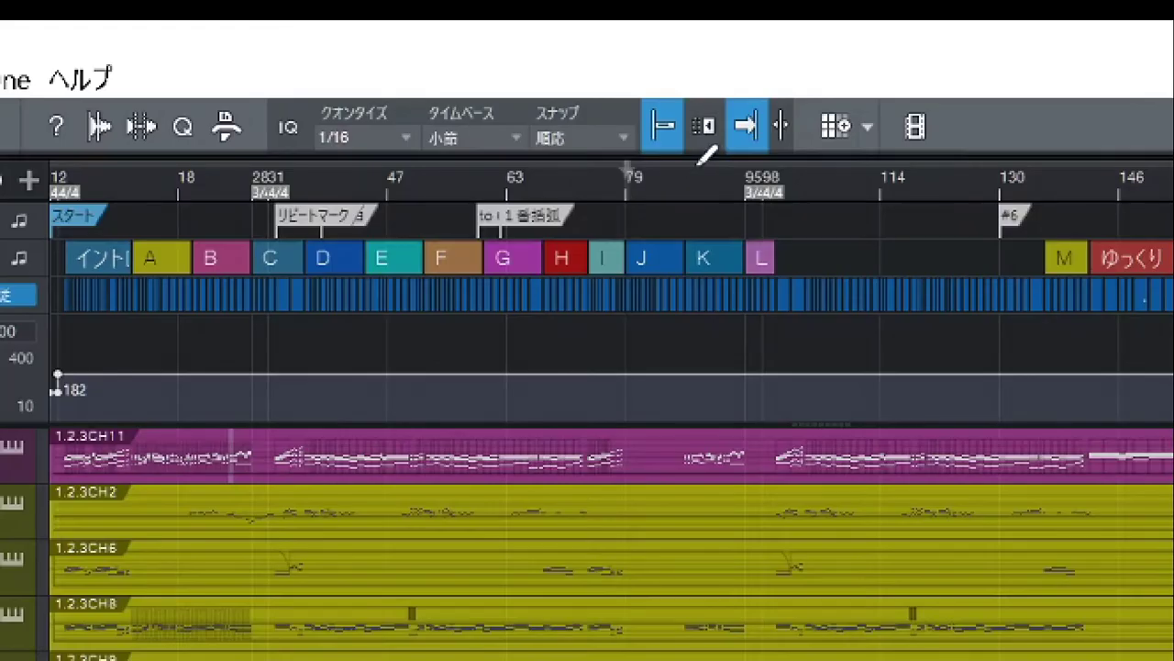
# - Set the loop range from bar 56 to bar 88 and turn looping on
pyautogui.moveTo(546, 52); pyautogui.dragTo(492, 52)
pyautogui.moveTo(540, 168); pyautogui.dragTo(455, 168)
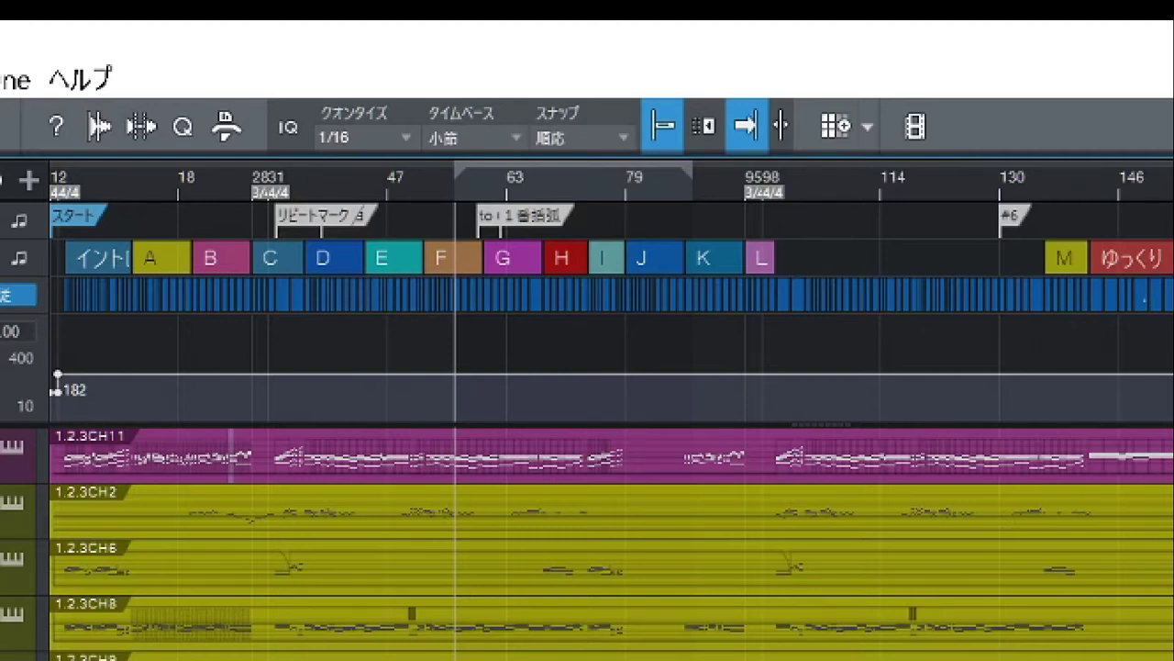
pyautogui.press('/')
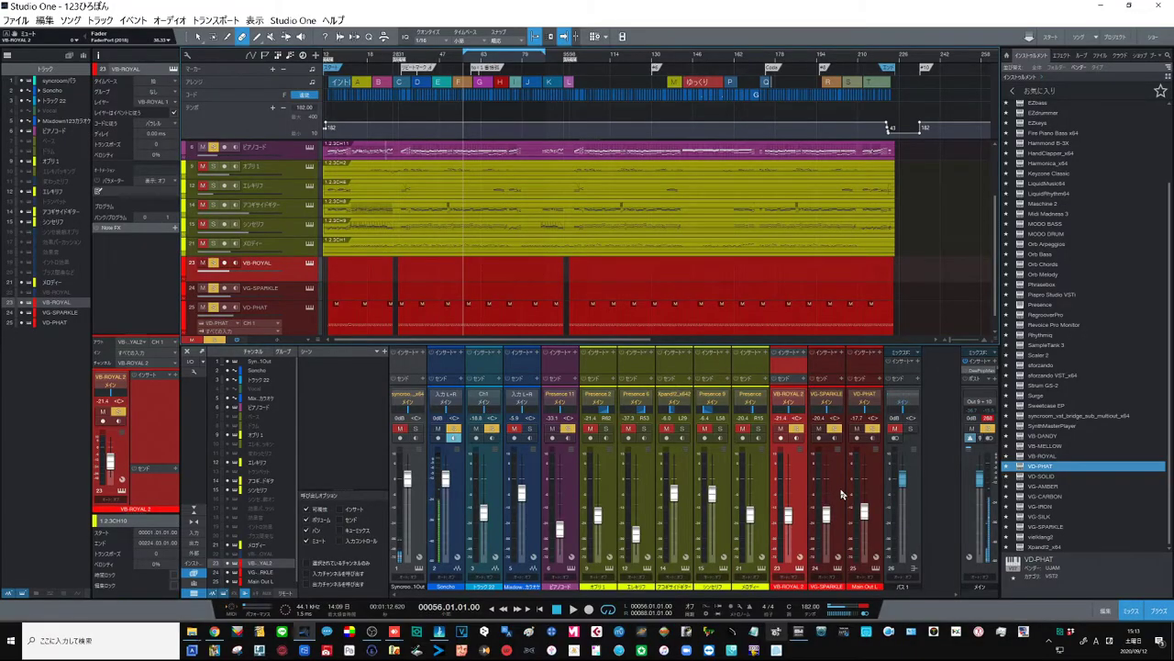
# - Go through the piano chord, VB-ROYAL, VG-SPARKLE and VD-PHAT channels to identify the parts used for balancing
pyautogui.click(569, 483)
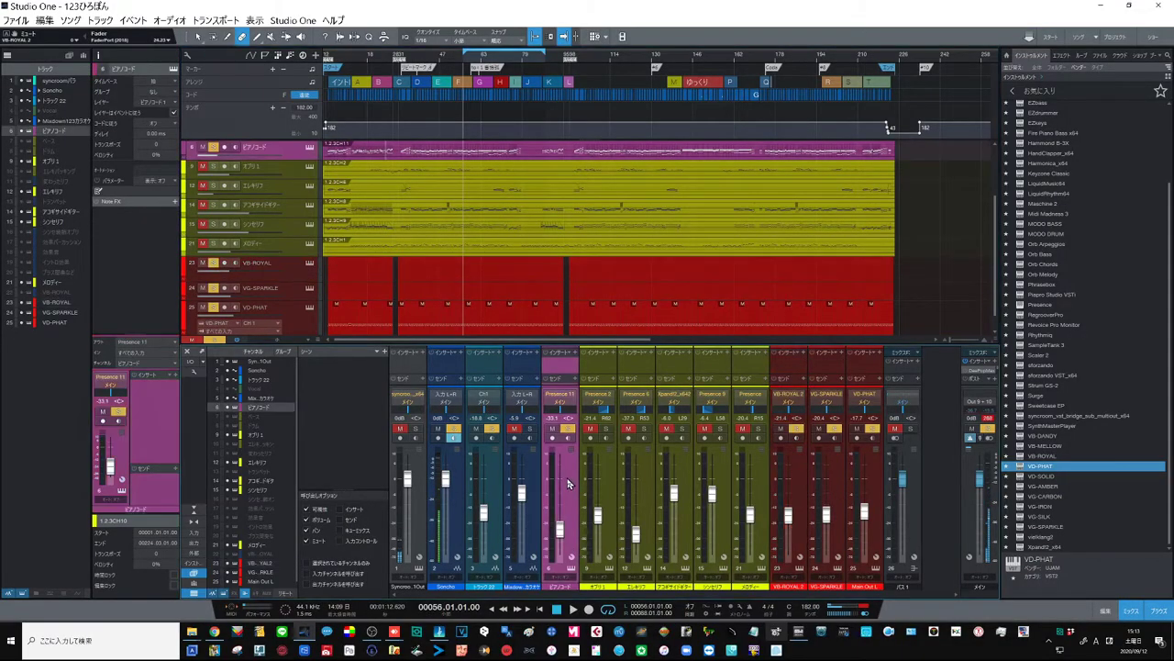
pyautogui.click(798, 471)
pyautogui.click(823, 469)
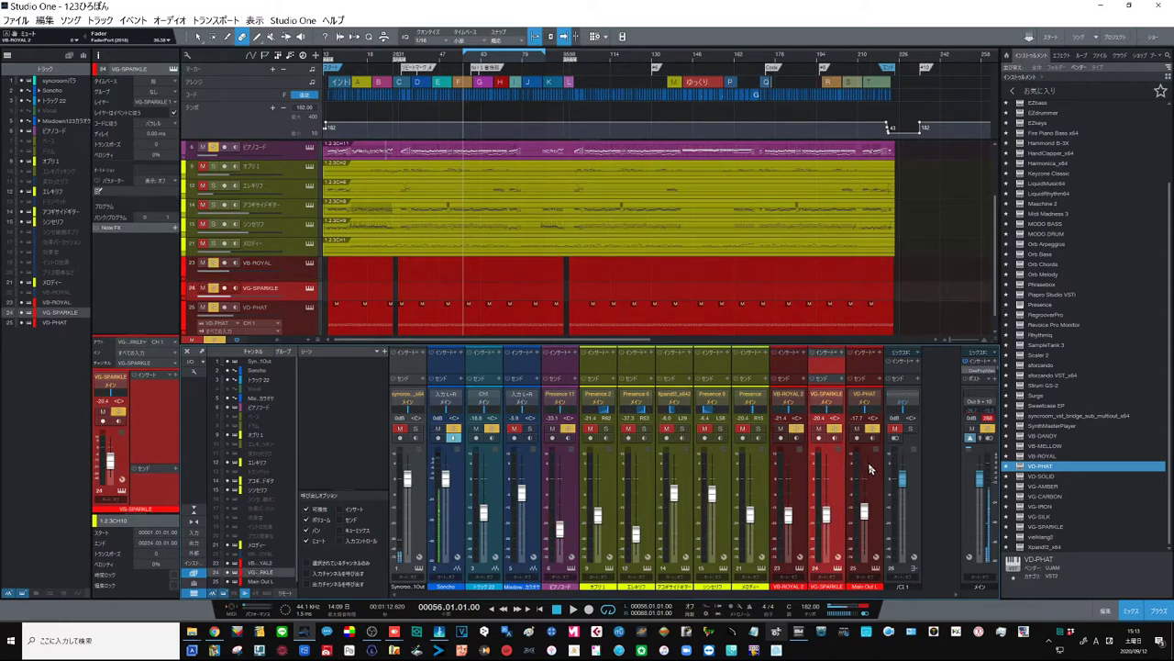
pyautogui.click(870, 469)
pyautogui.click(833, 474)
pyautogui.click(800, 477)
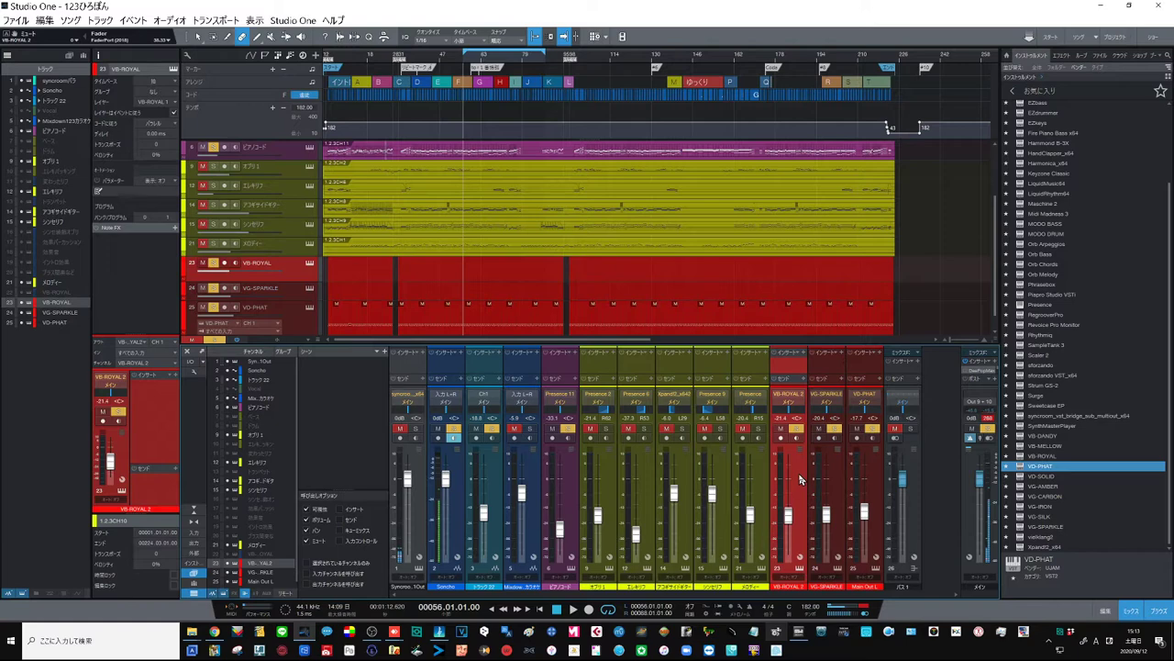
pyautogui.click(575, 469)
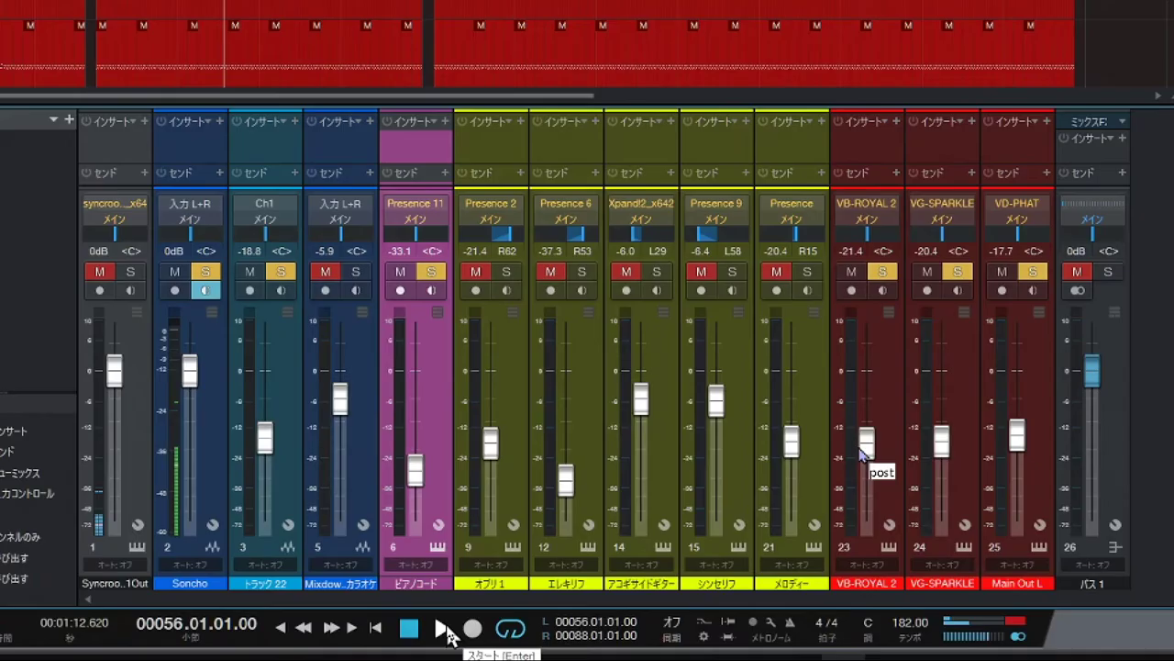
# - Play the loop and set the faders of VB-ROYAL to -18.5, VG-SPARKLE to -22.4, VD-PHAT to -10.7 and ピアノコード to -29.5 dB
pyautogui.click(574, 609)
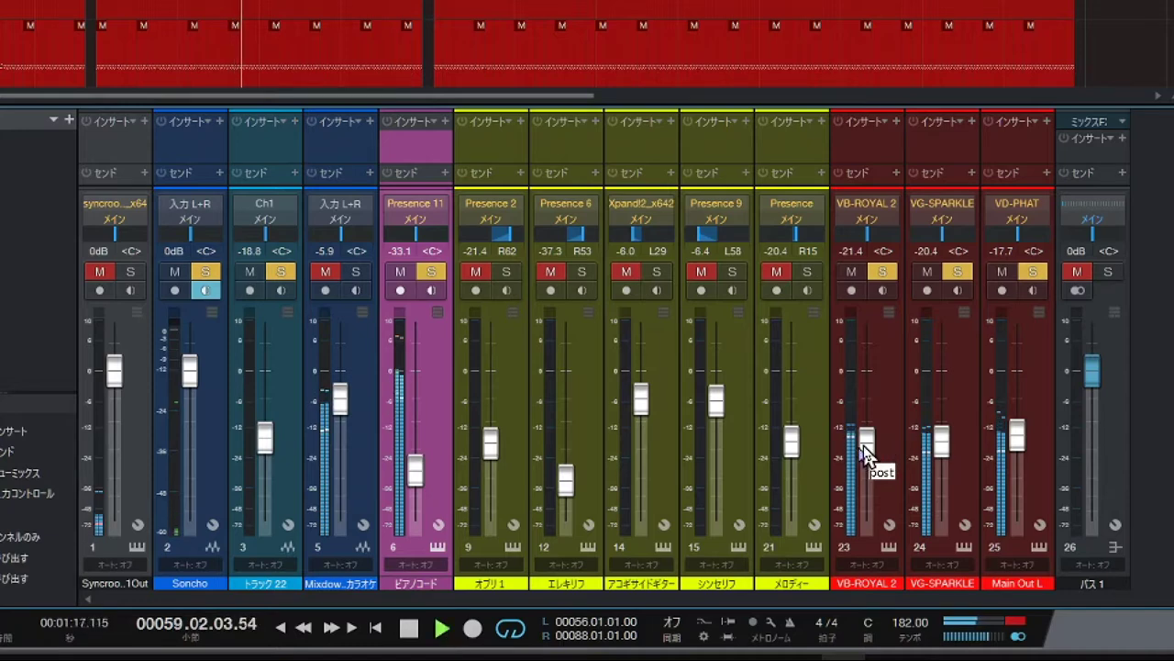
pyautogui.moveTo(866, 453)
pyautogui.mouseDown()
pyautogui.moveTo(866, 463)
pyautogui.moveTo(868, 453)
pyautogui.mouseUp()
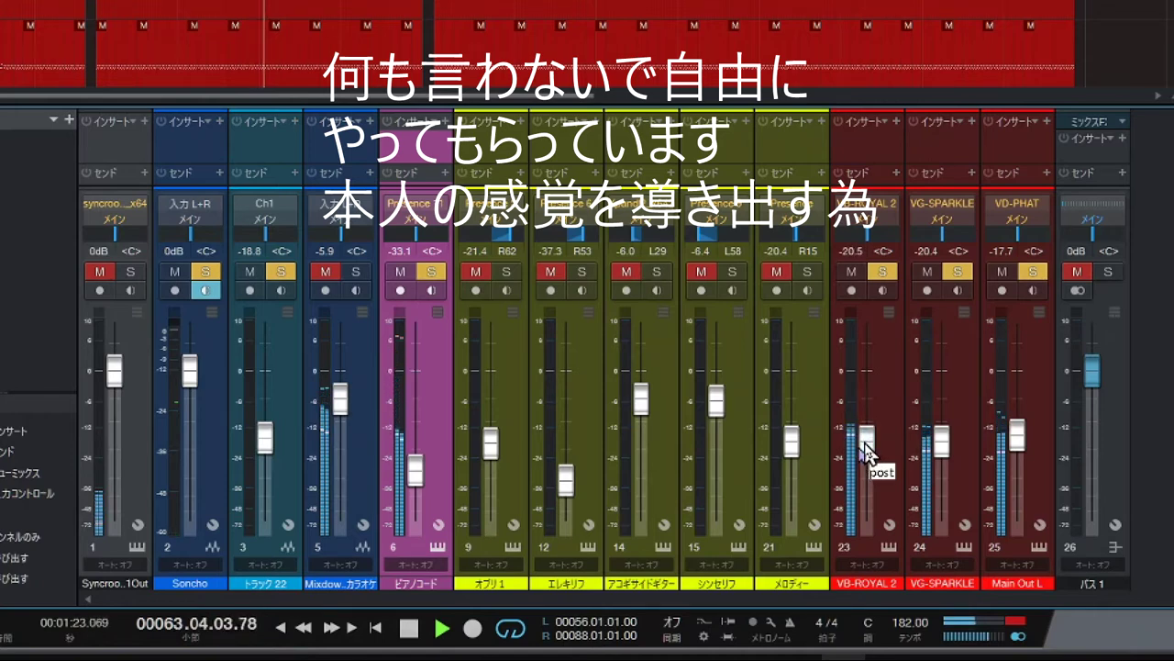
pyautogui.moveTo(944, 449); pyautogui.dragTo(944, 457)
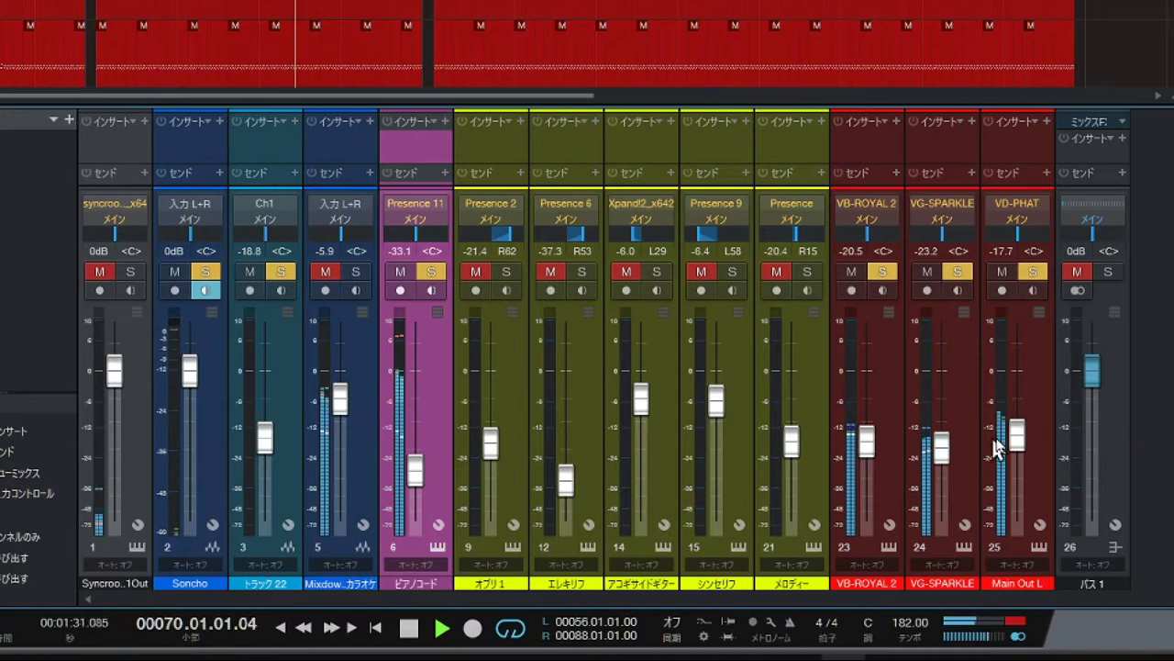
pyautogui.moveTo(1017, 444)
pyautogui.mouseDown()
pyautogui.moveTo(1016, 431)
pyautogui.moveTo(1019, 460)
pyautogui.moveTo(1019, 427)
pyautogui.moveTo(1019, 437)
pyautogui.mouseUp()
pyautogui.moveTo(943, 439); pyautogui.dragTo(944, 432)
pyautogui.moveTo(863, 442); pyautogui.dragTo(867, 439)
pyautogui.moveTo(1017, 428)
pyautogui.mouseDown()
pyautogui.moveTo(1017, 472)
pyautogui.moveTo(1017, 418)
pyautogui.mouseUp()
pyautogui.moveTo(414, 472)
pyautogui.mouseDown()
pyautogui.moveTo(415, 450)
pyautogui.moveTo(424, 460)
pyautogui.mouseUp()
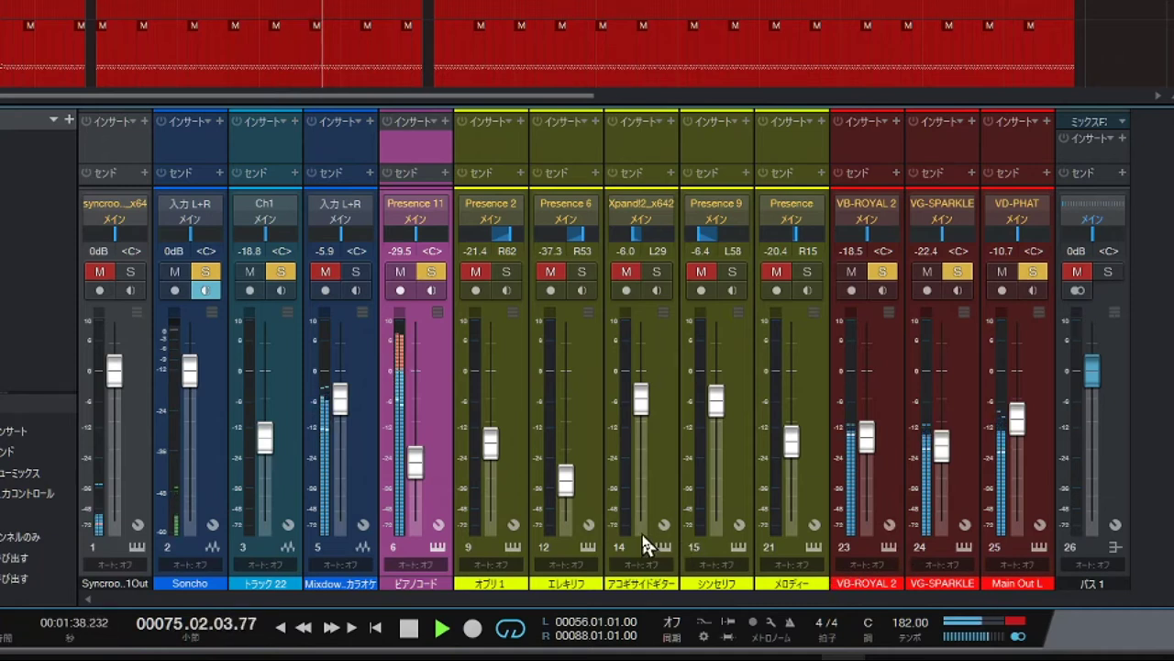
pyautogui.press('space')
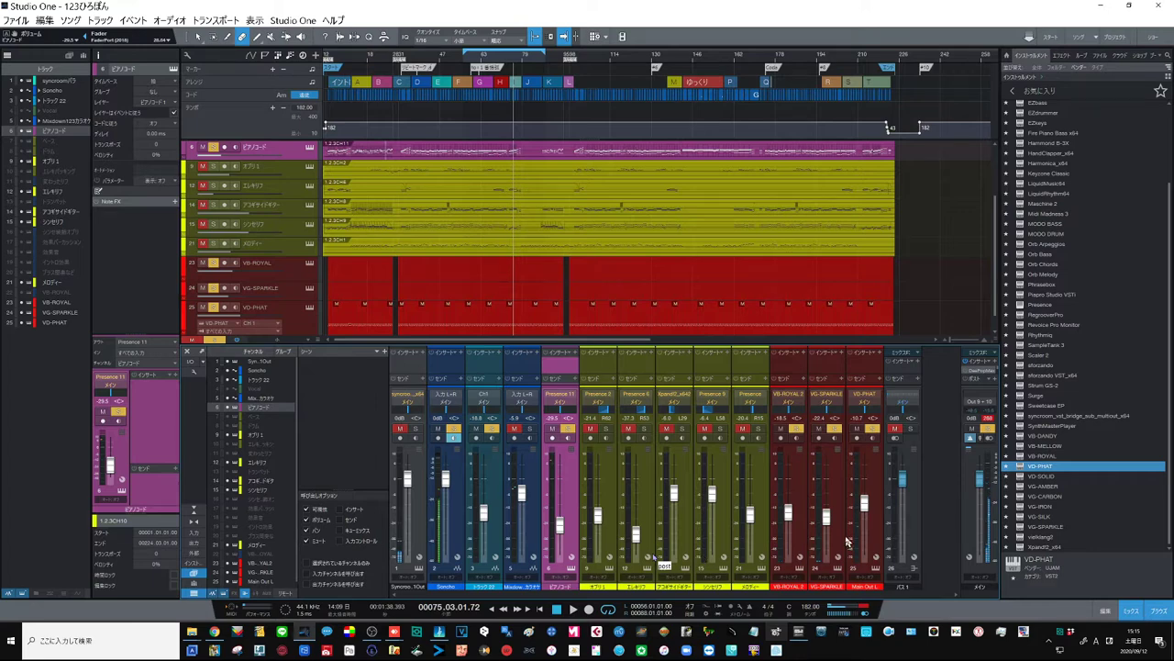
# - Compare the VD-PHAT drums at different levels during playback and set their fader to -17.7 dB
pyautogui.moveTo(863, 509); pyautogui.dragTo(864, 514)
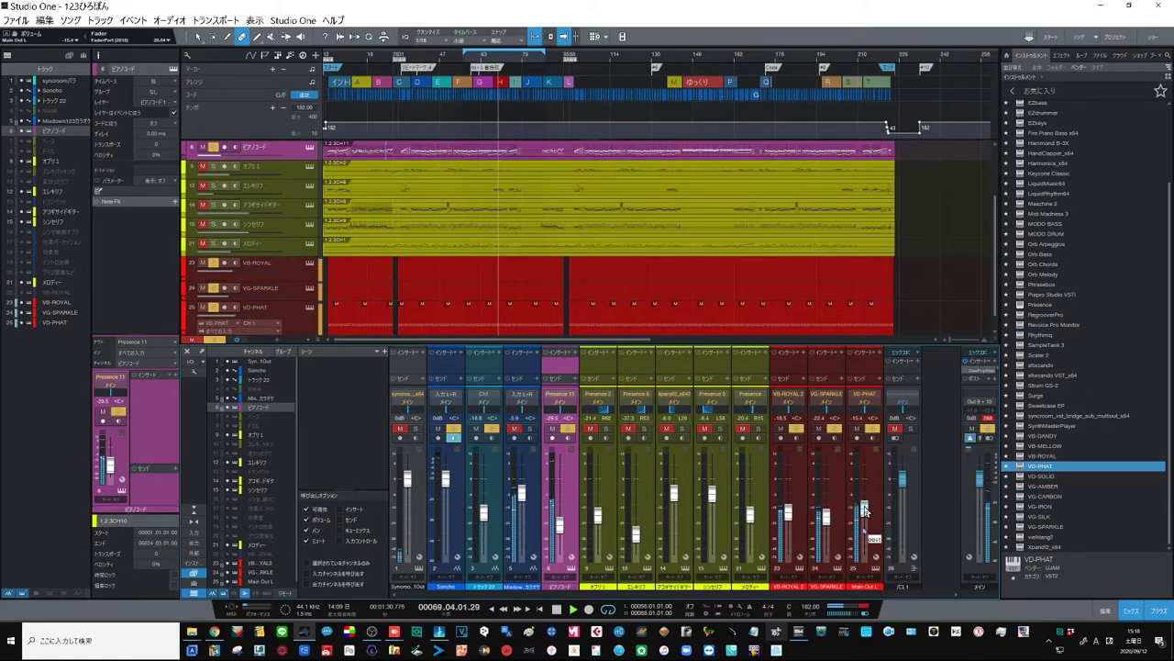
pyautogui.moveTo(865, 512); pyautogui.dragTo(865, 556)
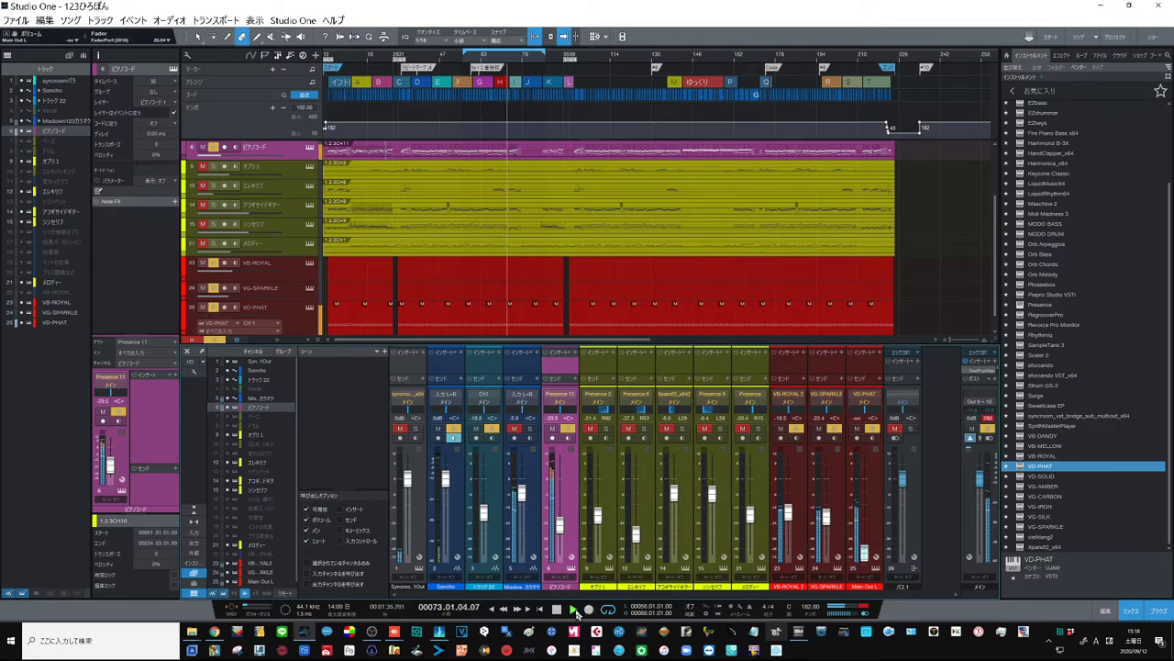
pyautogui.moveTo(866, 554); pyautogui.dragTo(864, 512)
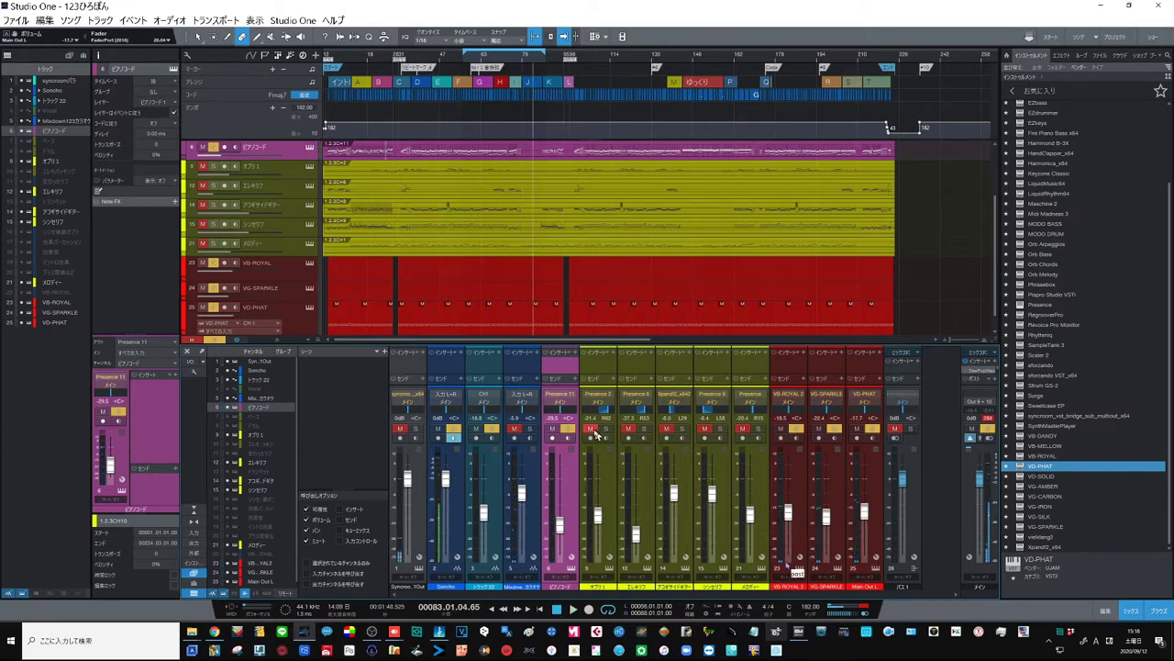
# - Solo the シンセリフ channel and select its track, keeping メロディー muted
pyautogui.click(744, 430)
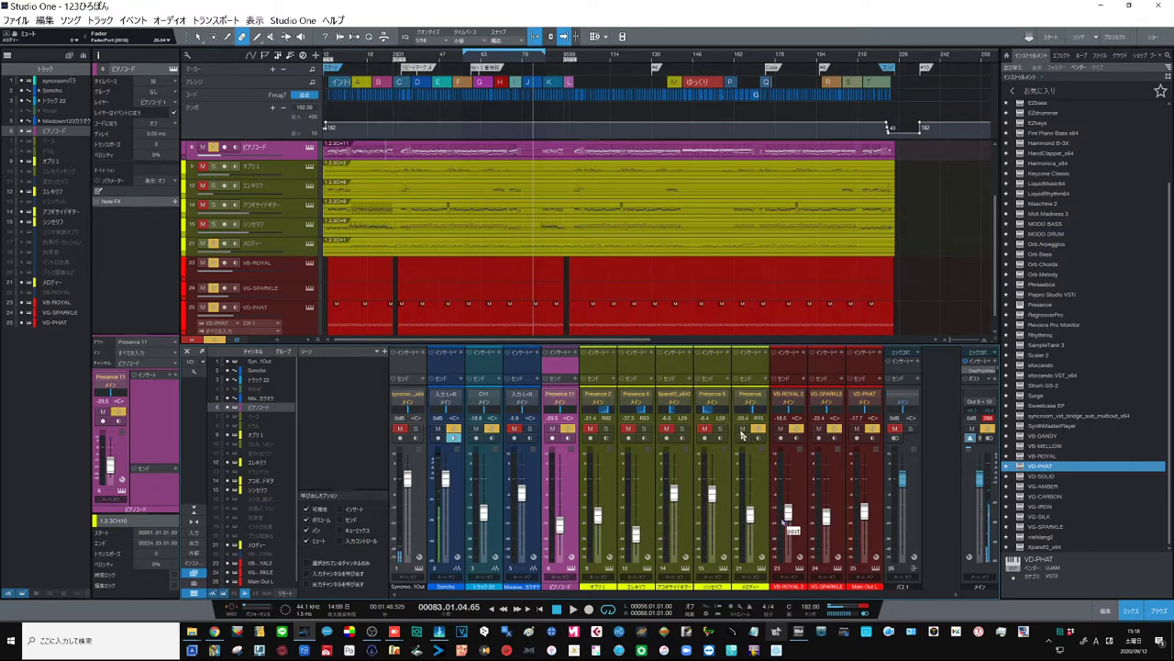
pyautogui.click(708, 430)
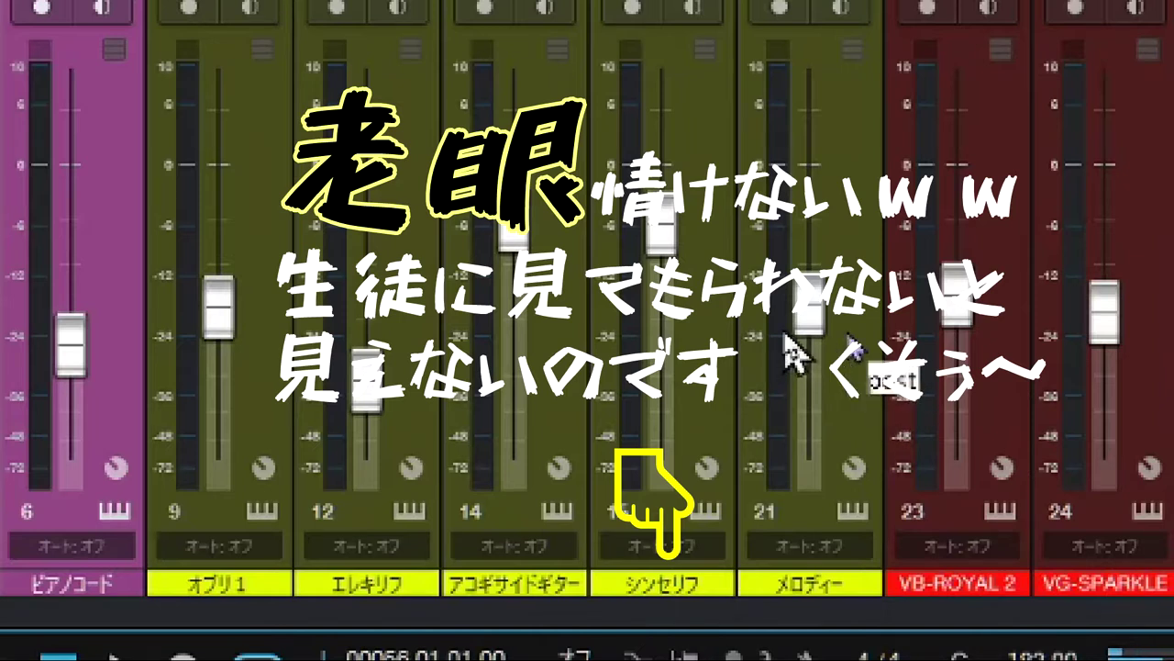
pyautogui.moveTo(785, 334)
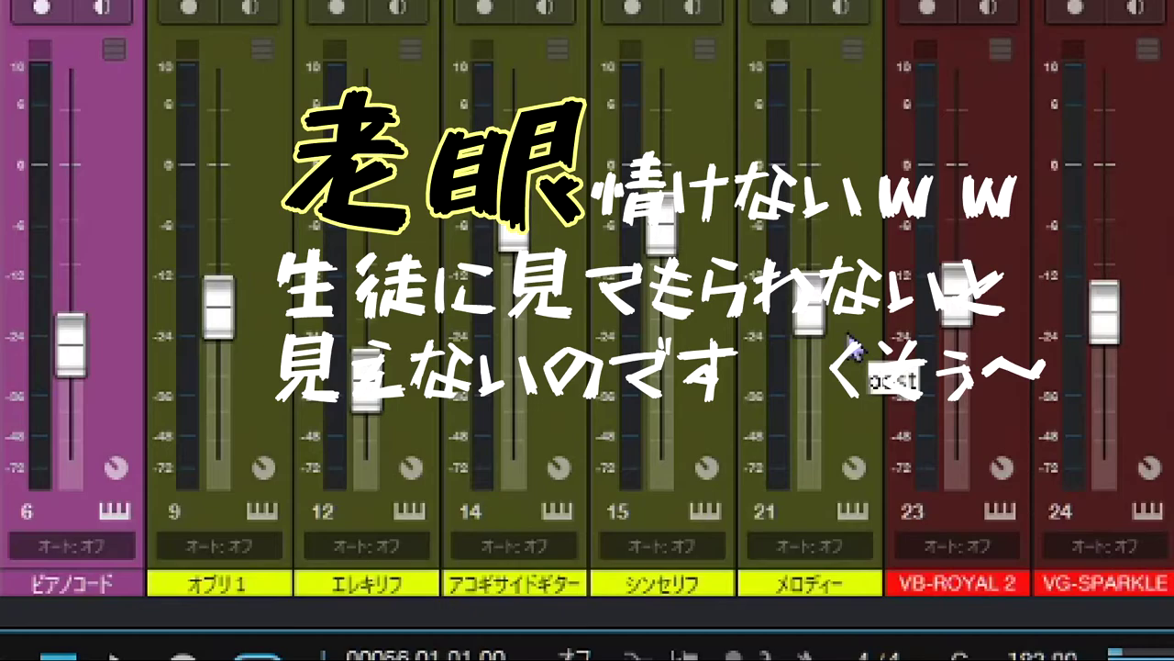
pyautogui.click(293, 228)
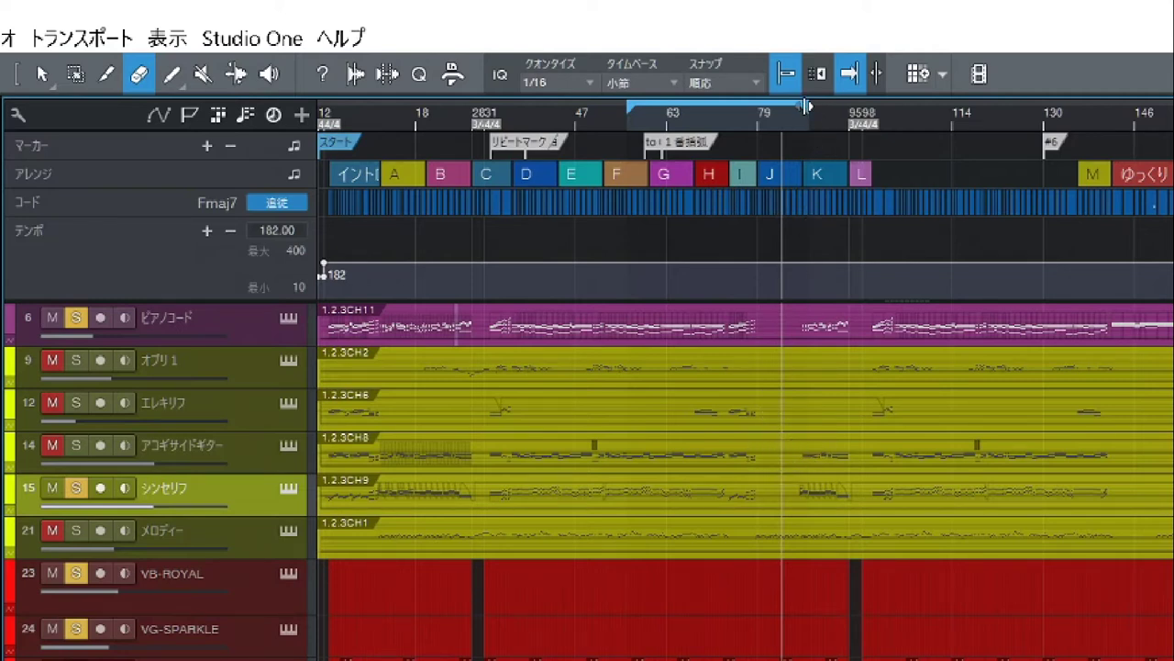
# - Shorten the loop range so it ends at the boundary between sections H and I
pyautogui.moveTo(806, 106); pyautogui.dragTo(750, 114)
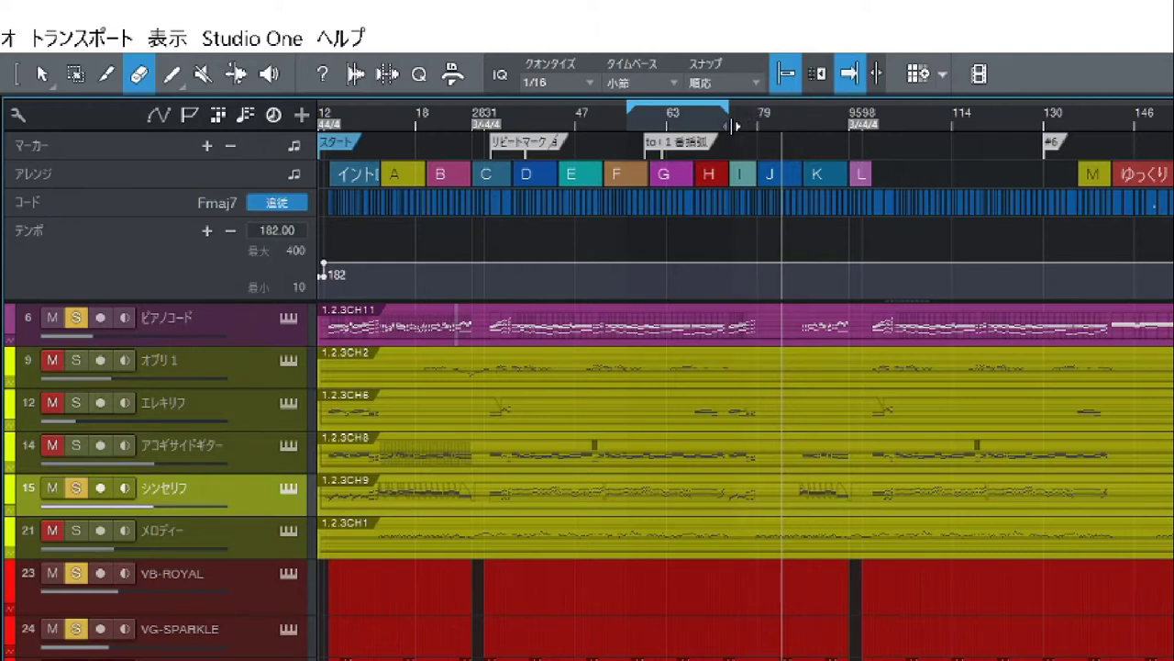
pyautogui.click(644, 126)
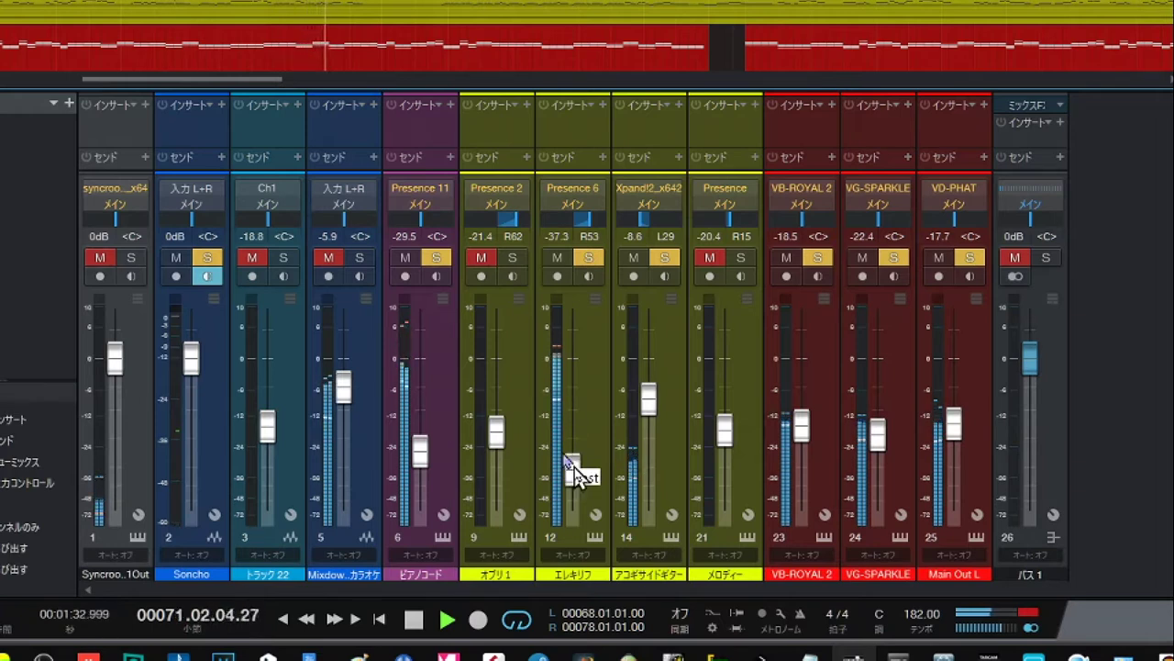
# - Raise the エレキリフ fader to -14.2 dB during playback
pyautogui.moveTo(569, 466); pyautogui.dragTo(637, 471)
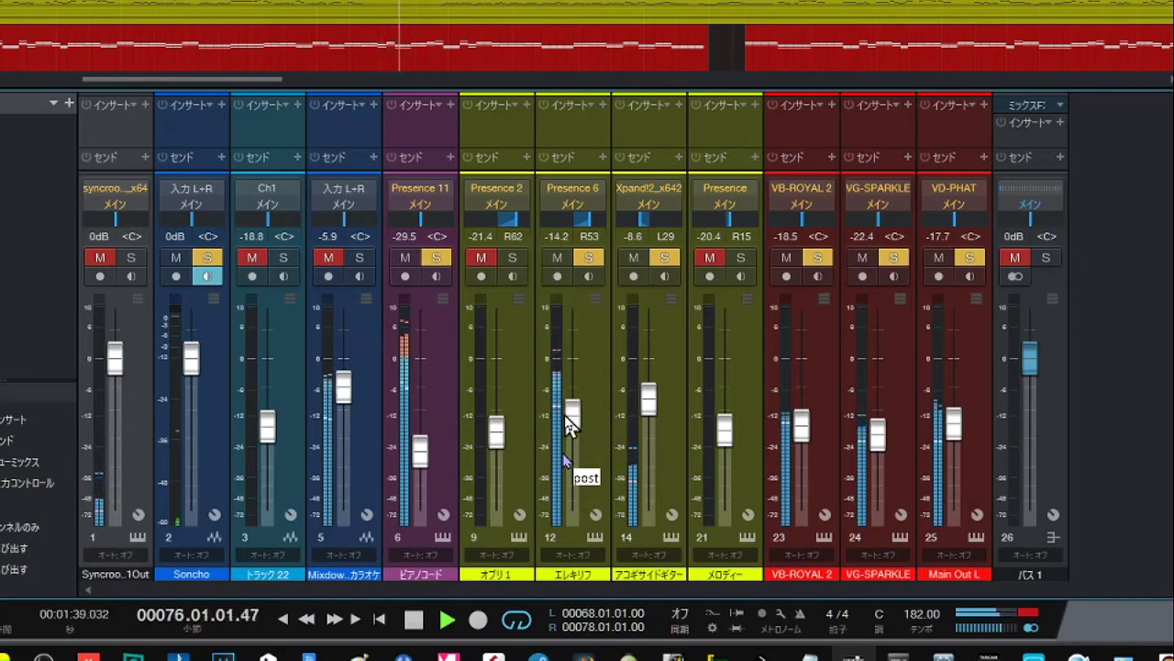
# - Lower the エレキリフ fader and fine-tune it to -33.0 dB during playback
pyautogui.moveTo(571, 416); pyautogui.dragTo(579, 477)
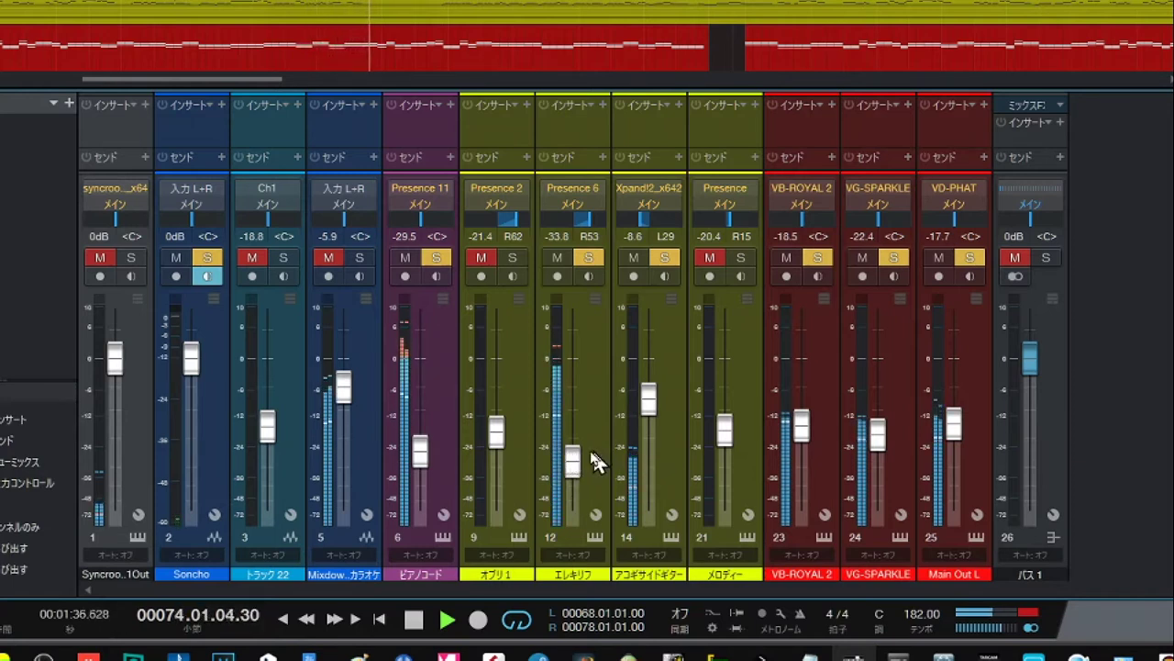
pyautogui.moveTo(574, 470)
pyautogui.mouseDown()
pyautogui.moveTo(568, 411)
pyautogui.moveTo(569, 459)
pyautogui.mouseUp()
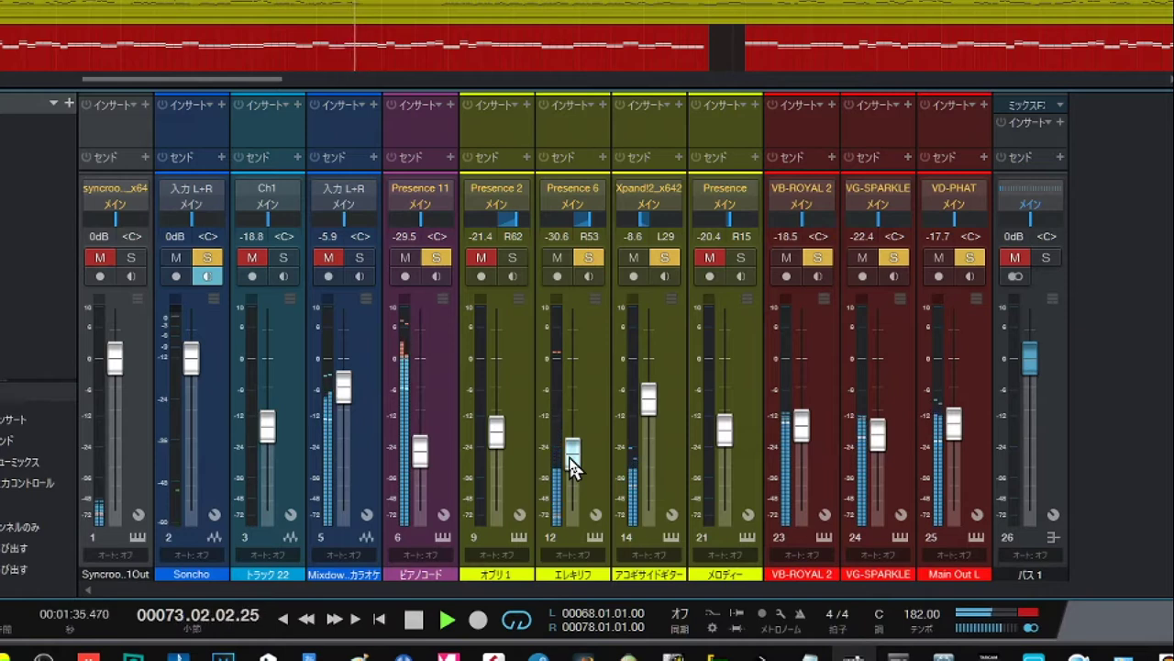
pyautogui.moveTo(570, 466); pyautogui.dragTo(570, 470)
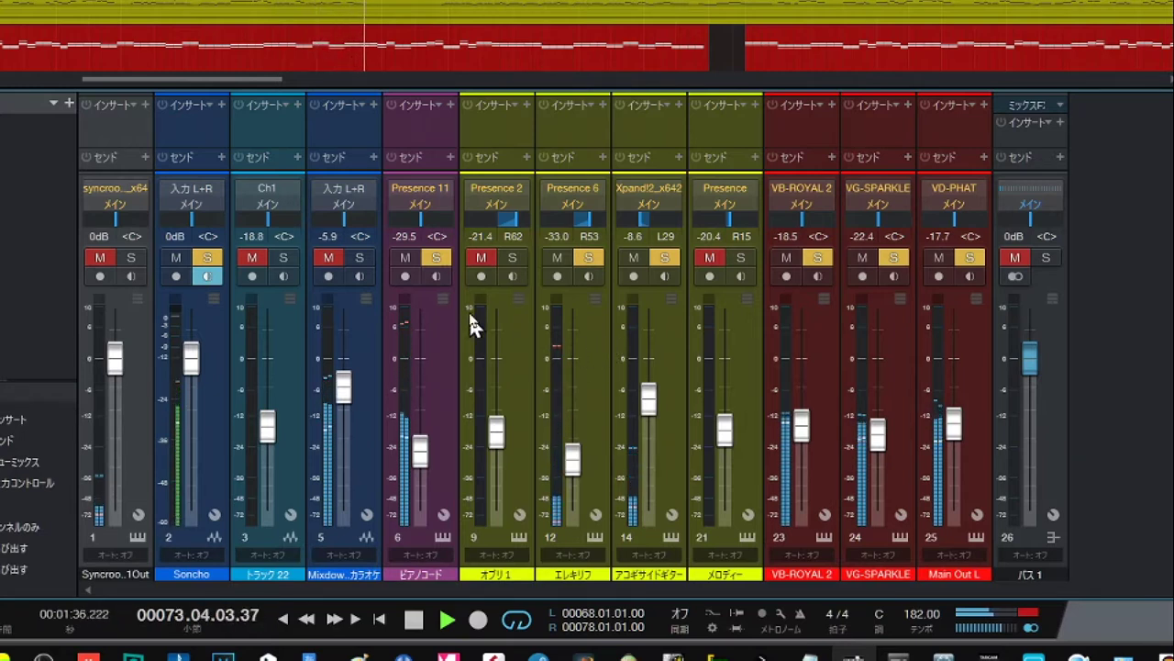
# - Solo the オブリ 1 channel and shorten the loop range so it covers bars 51 to 56
pyautogui.click(506, 258)
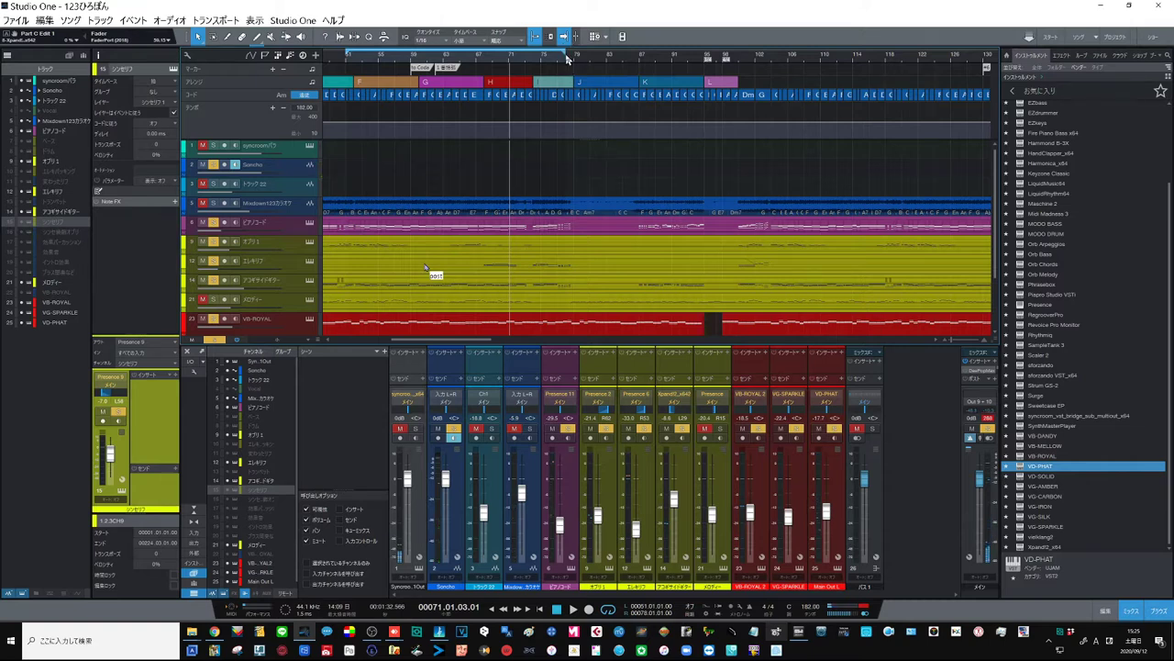
pyautogui.moveTo(567, 53); pyautogui.dragTo(419, 53)
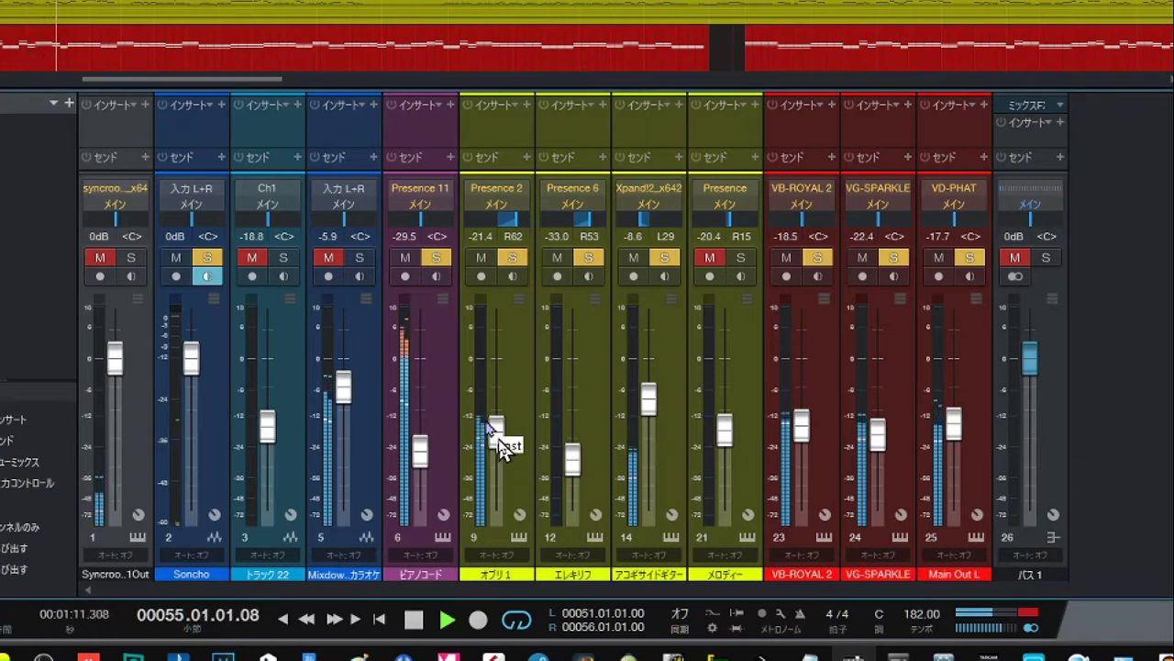
# - Set the オブリ 1 fader to -17.7 dB and the soloed メロディー fader to -20.5 dB during playback
pyautogui.moveTo(490, 424)
pyautogui.mouseDown()
pyautogui.moveTo(500, 500)
pyautogui.moveTo(494, 322)
pyautogui.moveTo(499, 438)
pyautogui.mouseUp()
pyautogui.moveTo(498, 439); pyautogui.dragTo(500, 414)
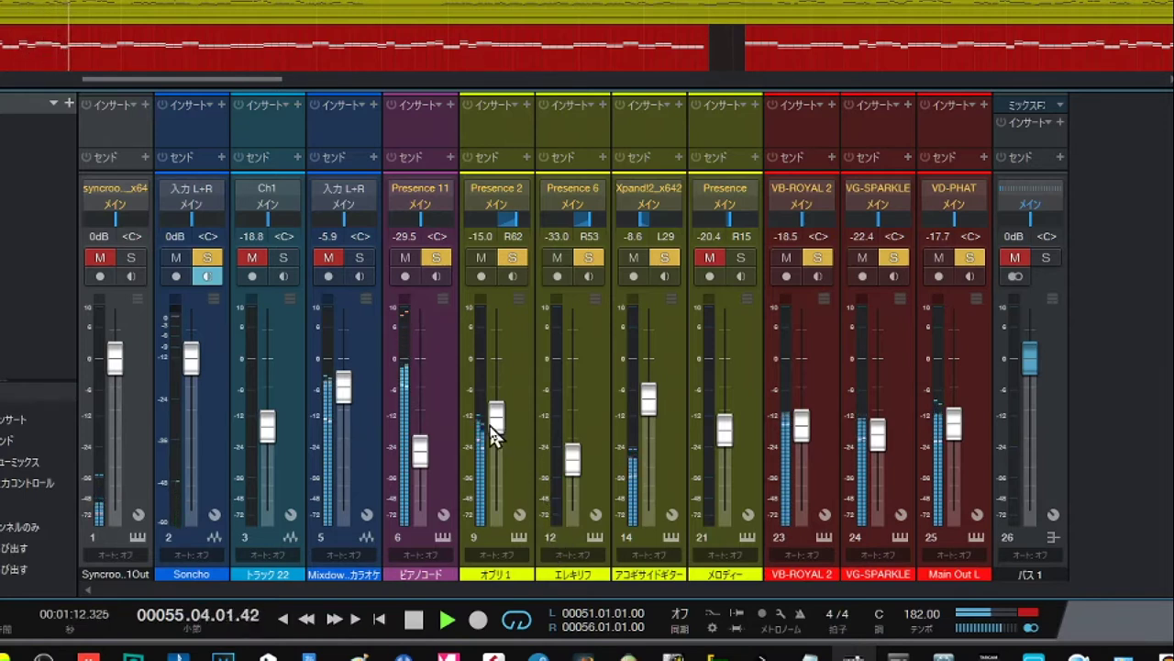
pyautogui.moveTo(494, 437); pyautogui.dragTo(490, 433)
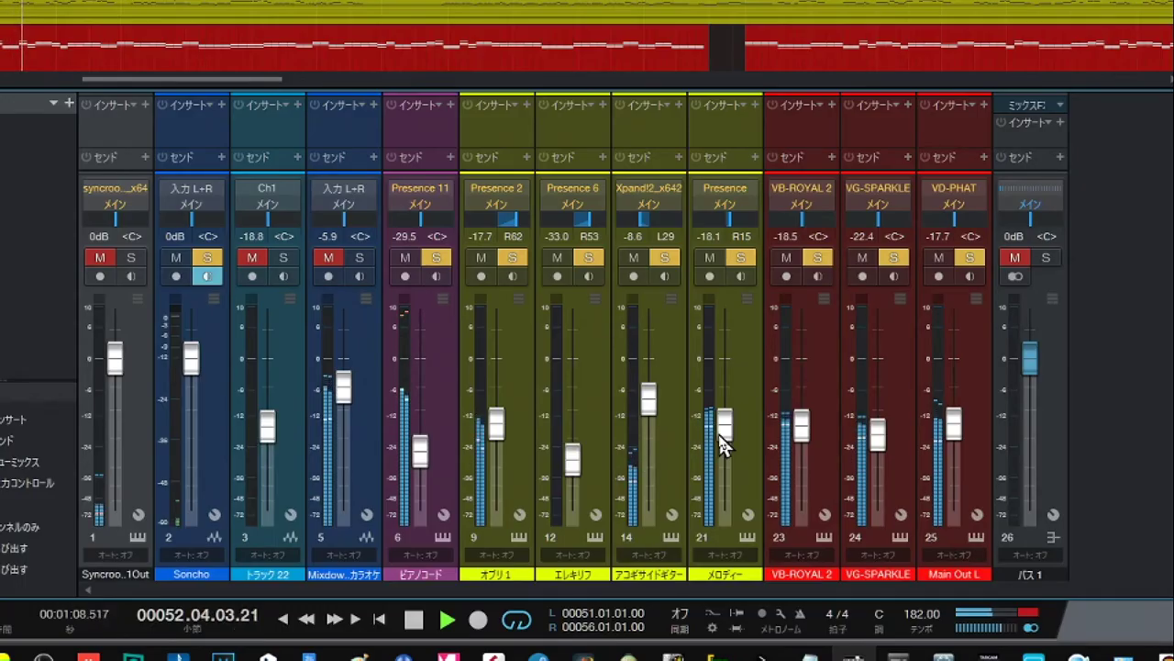
pyautogui.moveTo(719, 438); pyautogui.dragTo(722, 448)
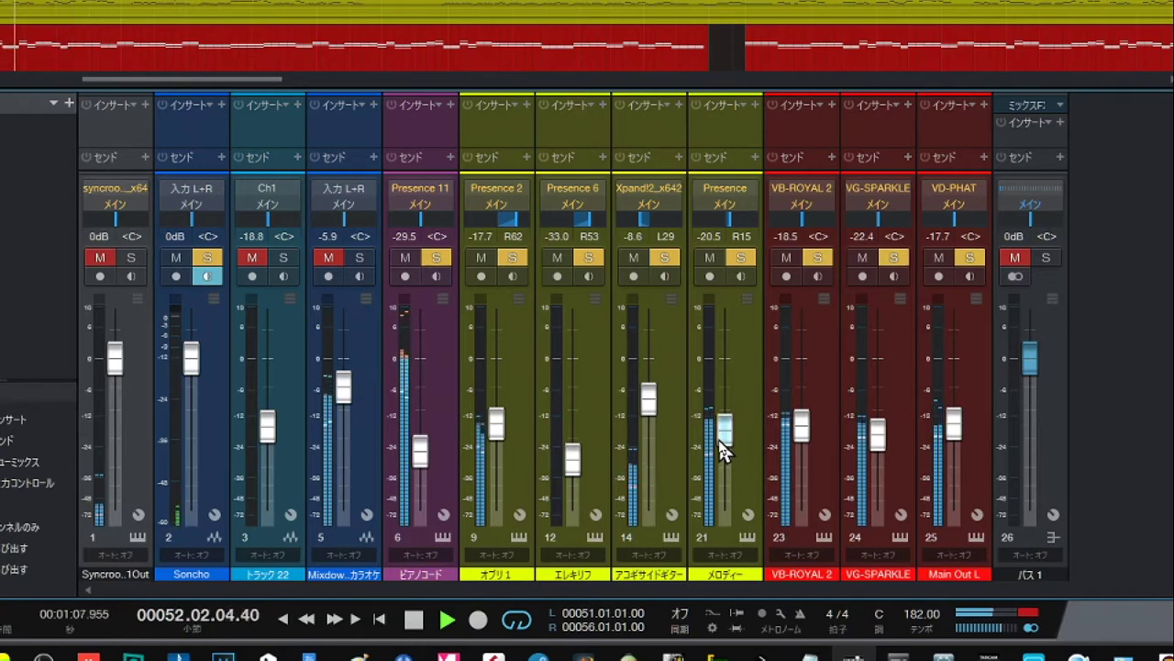
pyautogui.moveTo(722, 450); pyautogui.dragTo(722, 450)
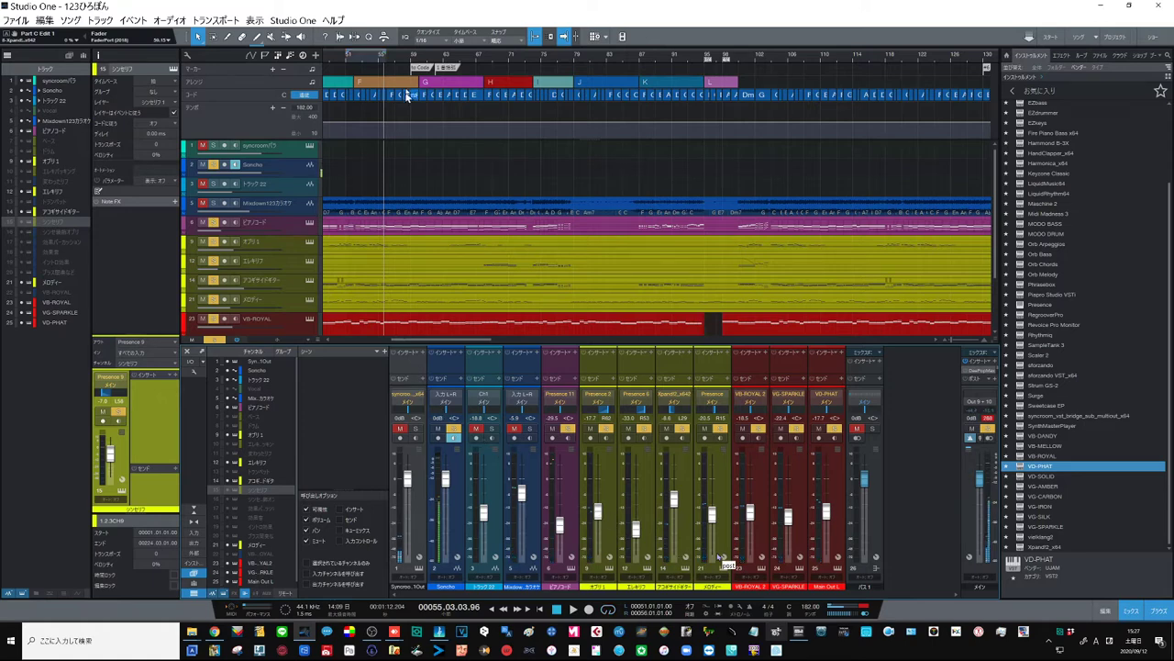
# - Play a later section of the song with looping off and set the VB-ROYAL 2 fader to -18.9 dB
pyautogui.moveTo(371, 56); pyautogui.dragTo(658, 561)
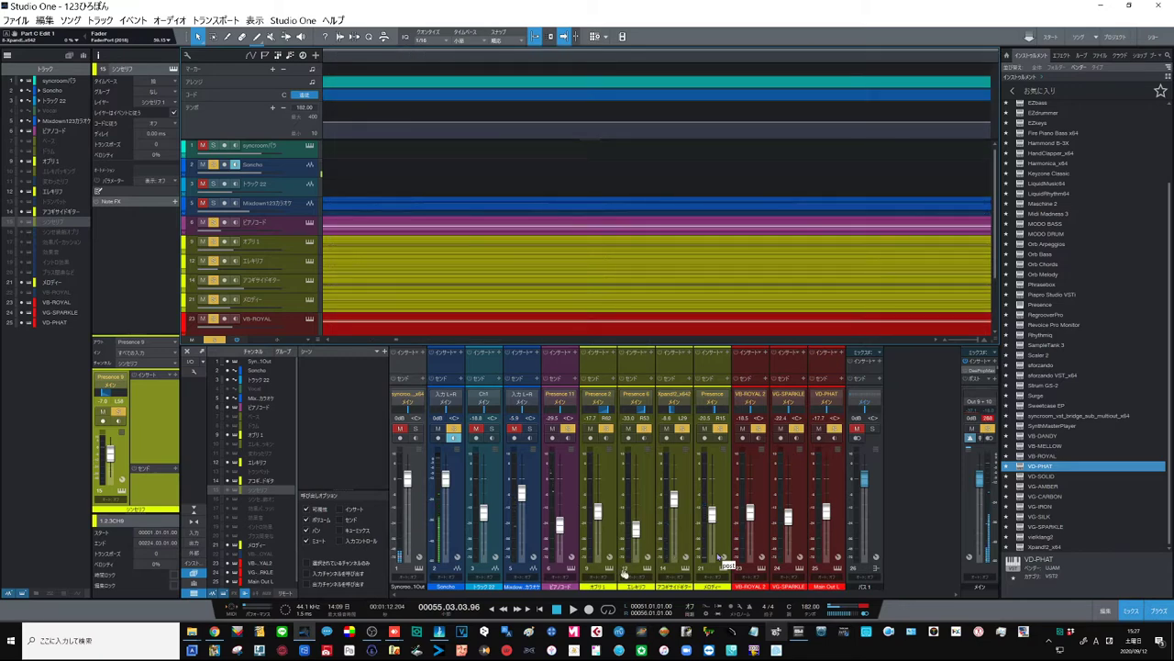
pyautogui.moveTo(571, 192); pyautogui.dragTo(587, 71)
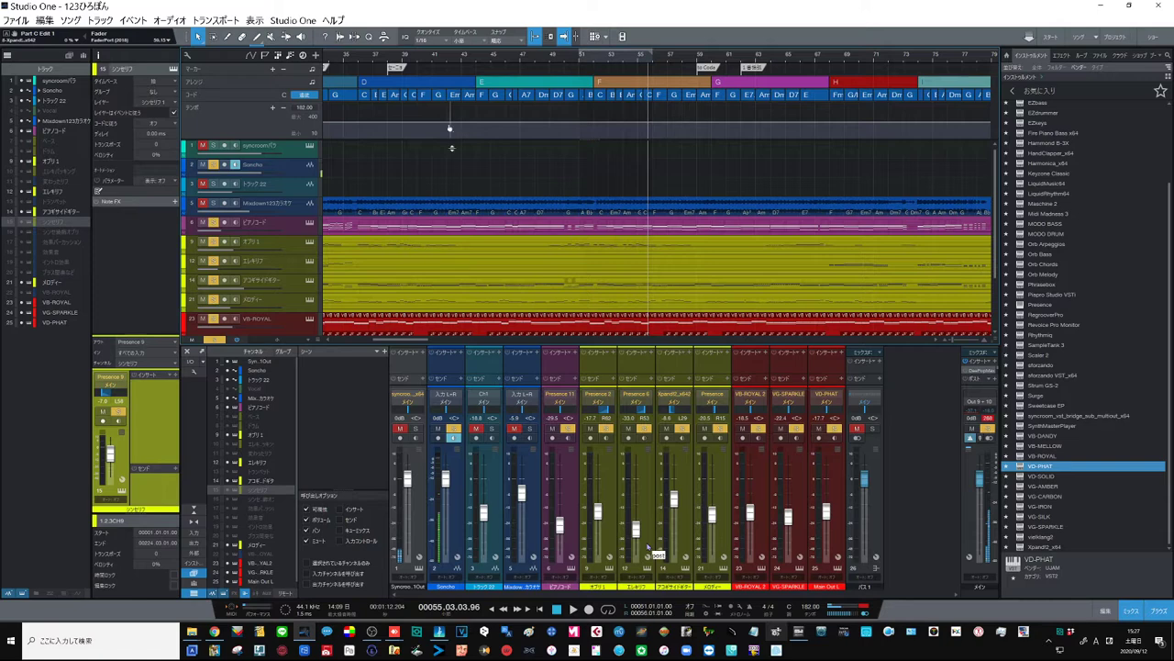
pyautogui.moveTo(343, 58); pyautogui.dragTo(686, 66)
pyautogui.click(340, 60)
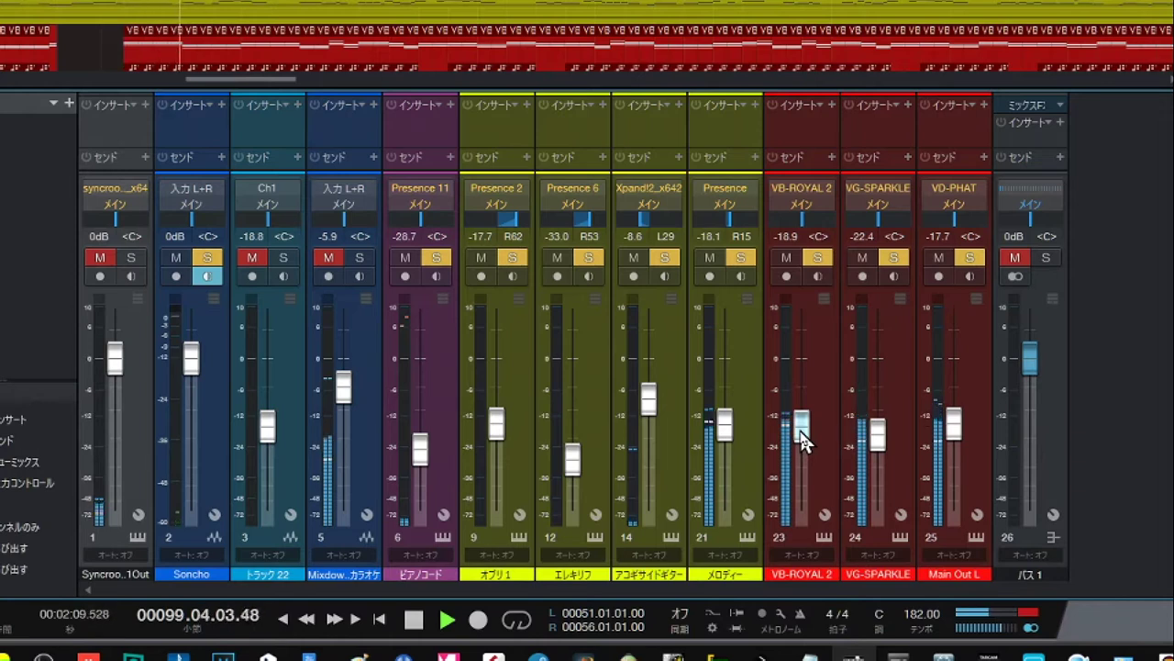
pyautogui.moveTo(801, 441); pyautogui.dragTo(804, 430)
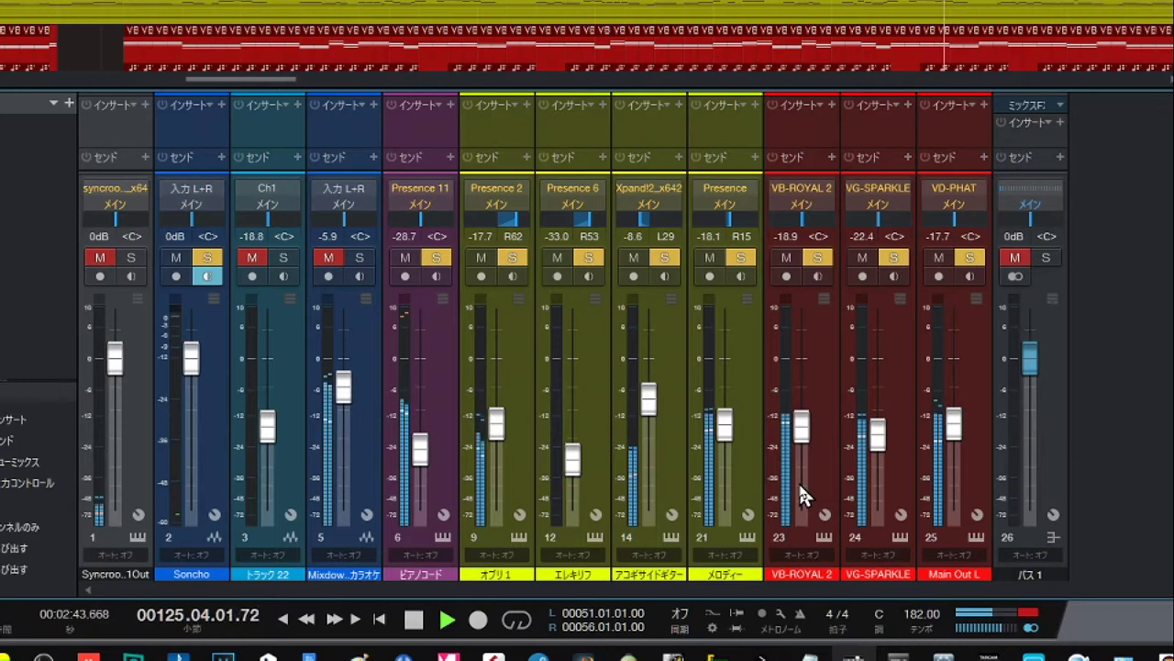
pyautogui.moveTo(799, 441); pyautogui.dragTo(809, 443)
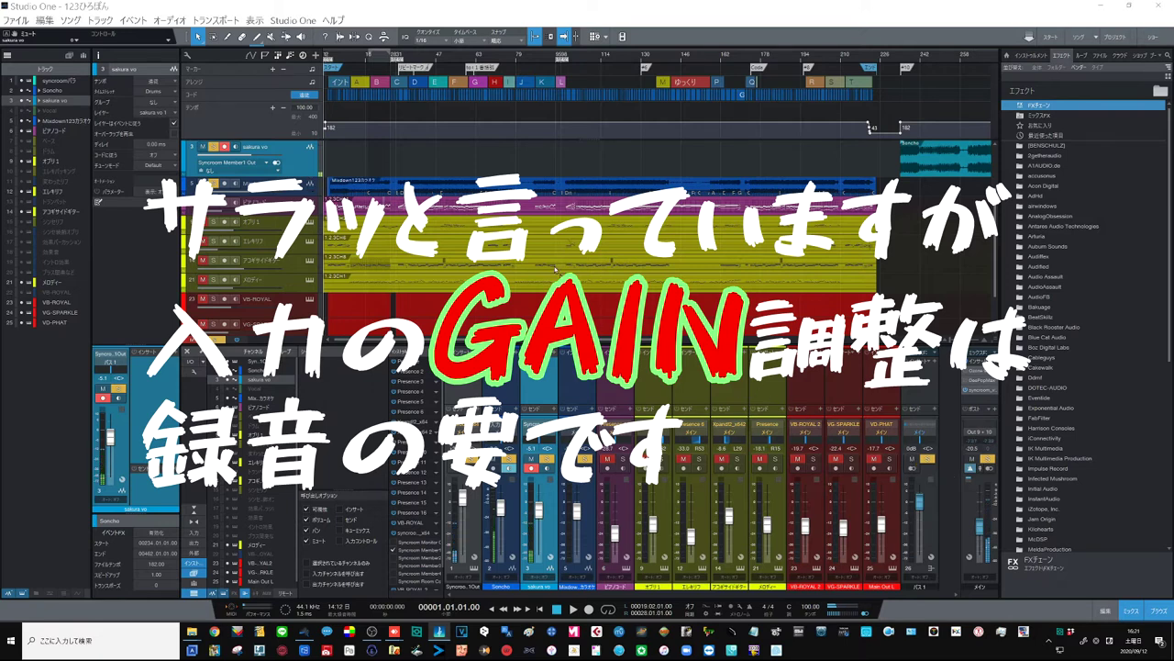
# - Play the song from the start of section E with the sakura vo track armed, and stop playback
pyautogui.click(431, 167)
pyautogui.click(572, 609)
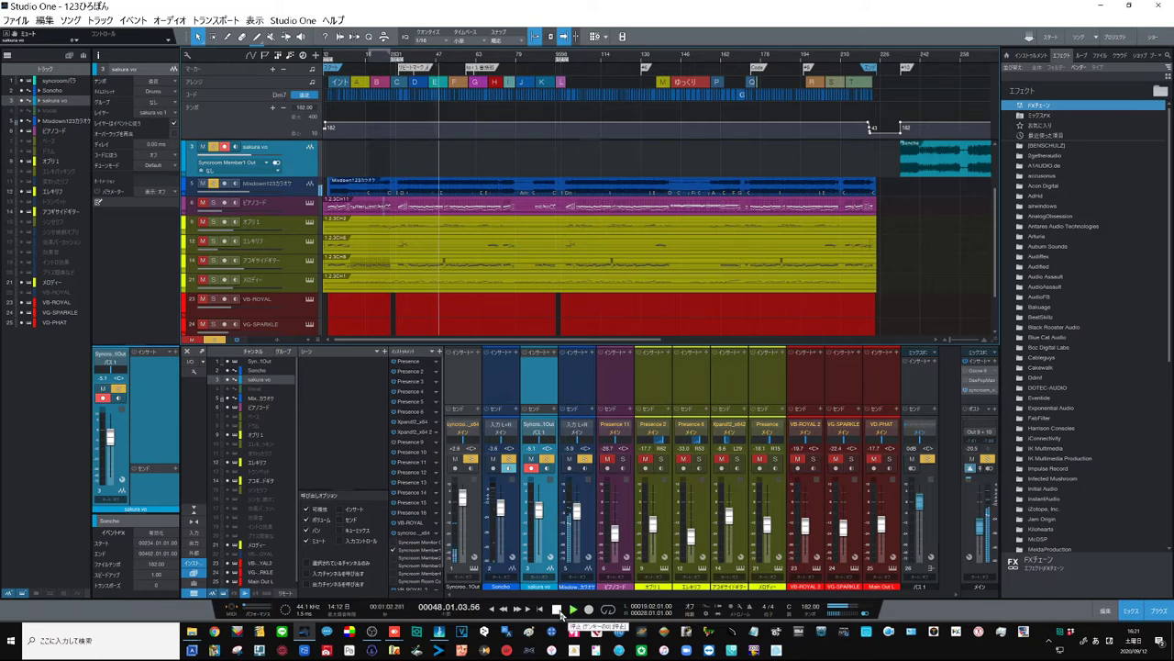
pyautogui.click(561, 612)
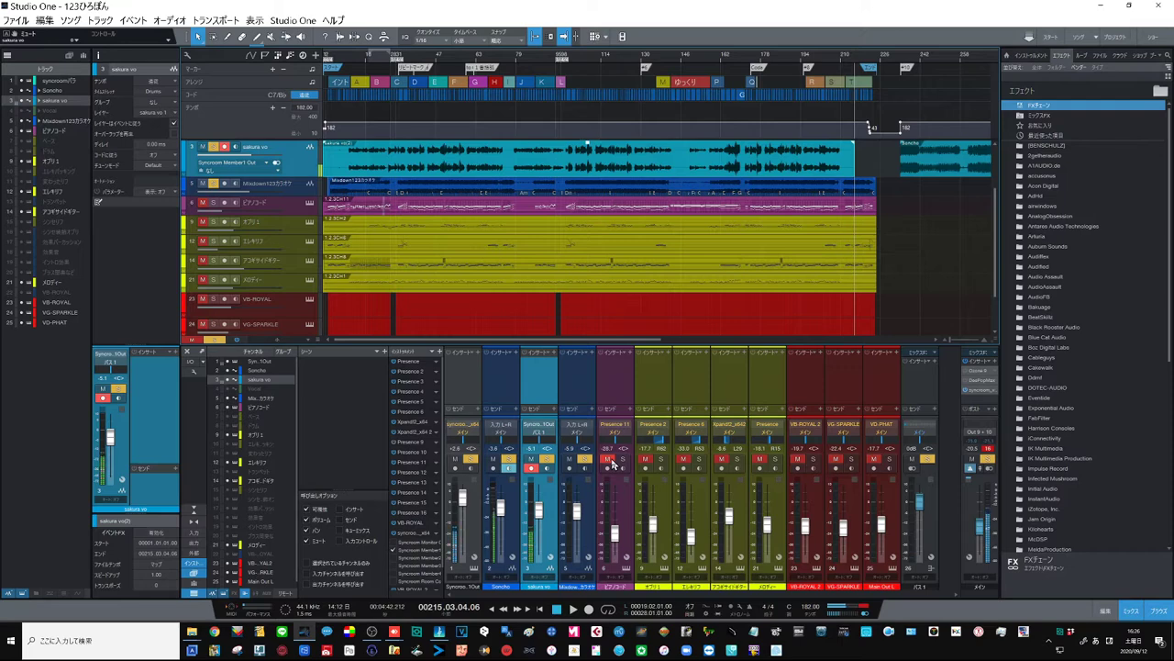
# - Trim the start of the recorded sakura vo clip to bar 10
pyautogui.moveTo(331, 163); pyautogui.dragTo(335, 165)
pyautogui.hotkey('ctrl', 'z')
# - Play the sakura vo recording from just before section E, starting in bar 43, to check its timing
pyautogui.moveTo(419, 57); pyautogui.dragTo(432, 96)
pyautogui.moveTo(613, 66); pyautogui.dragTo(613, 92)
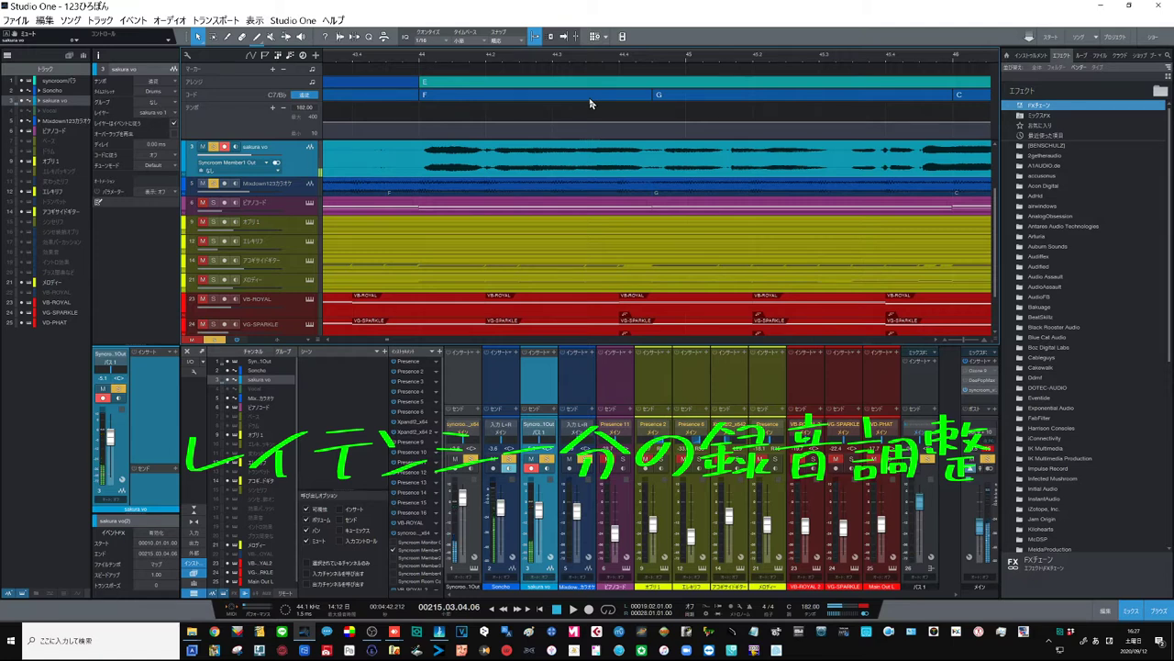
pyautogui.hscroll(-1, 590, 100)
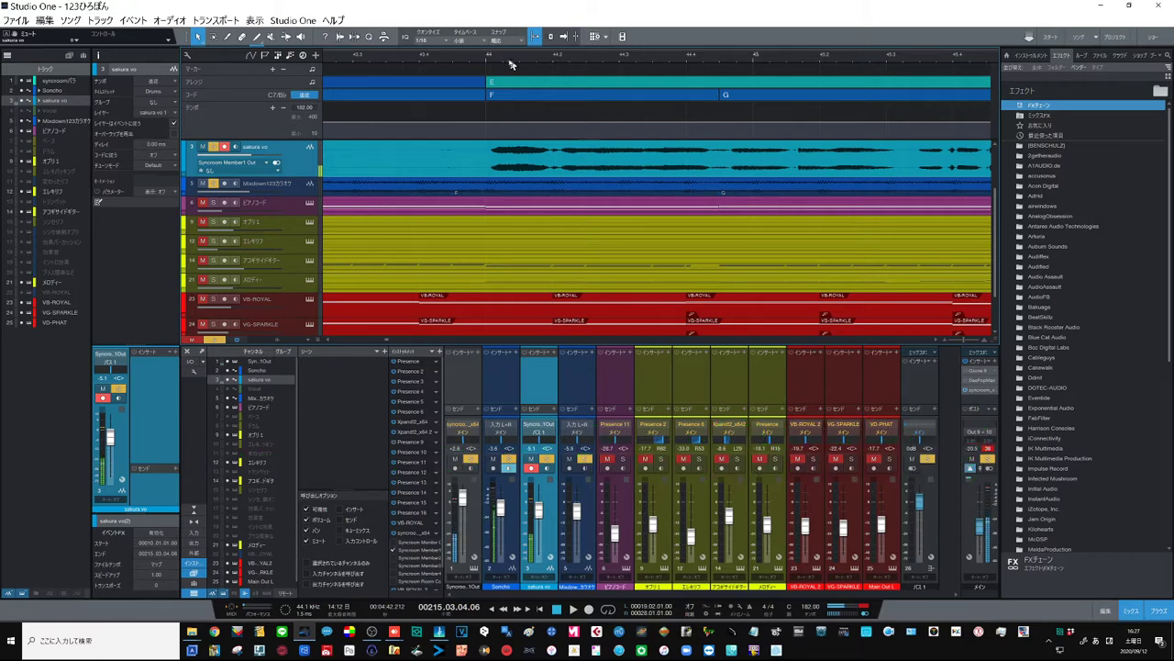
pyautogui.moveTo(390, 64); pyautogui.dragTo(408, 60)
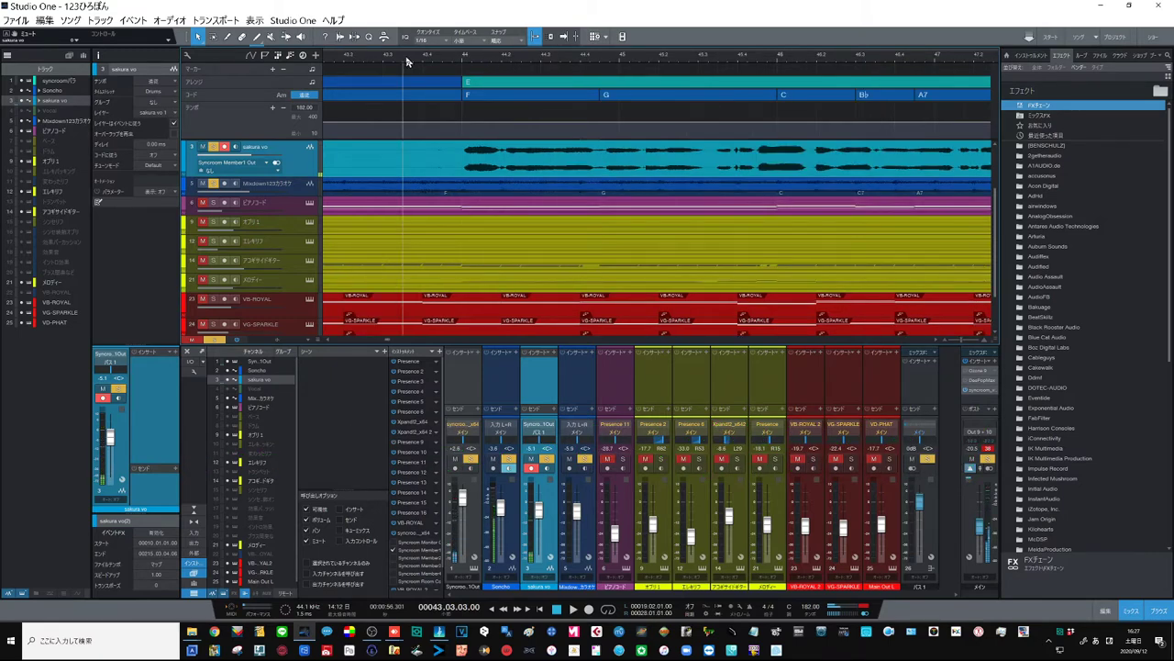
pyautogui.press('space')
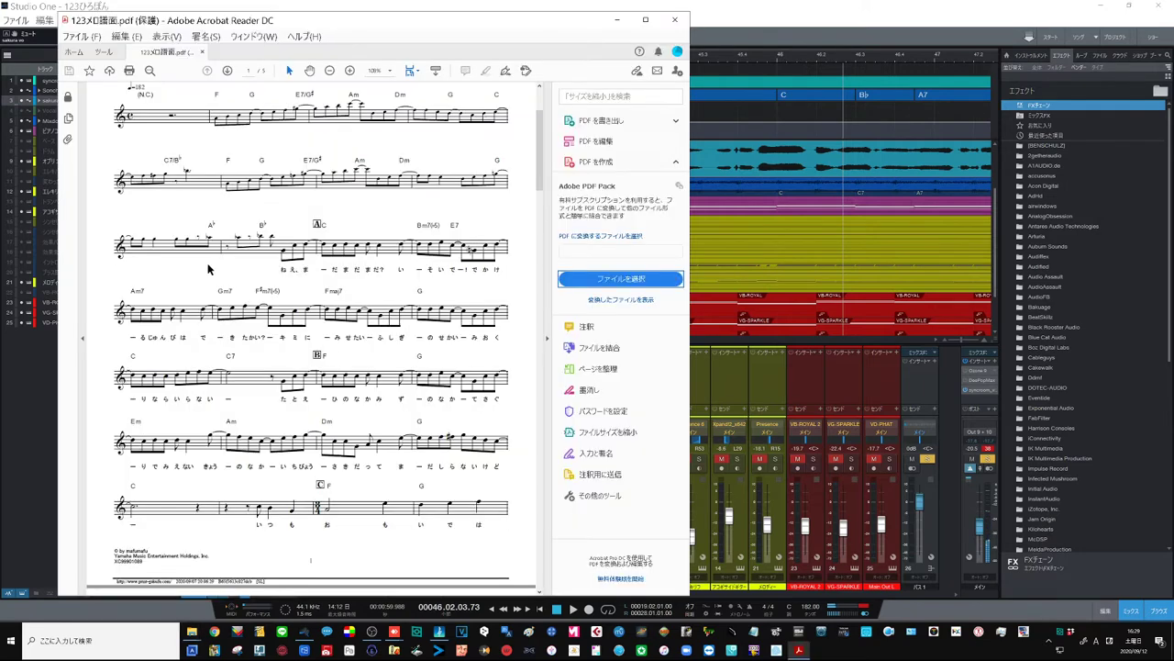
# - Look through the melody score 123メロ譜面.pdf in Adobe Acrobat Reader for the vocal entry at section E
pyautogui.scroll(-2, 208, 265)
pyautogui.scroll(-5, 208, 265)
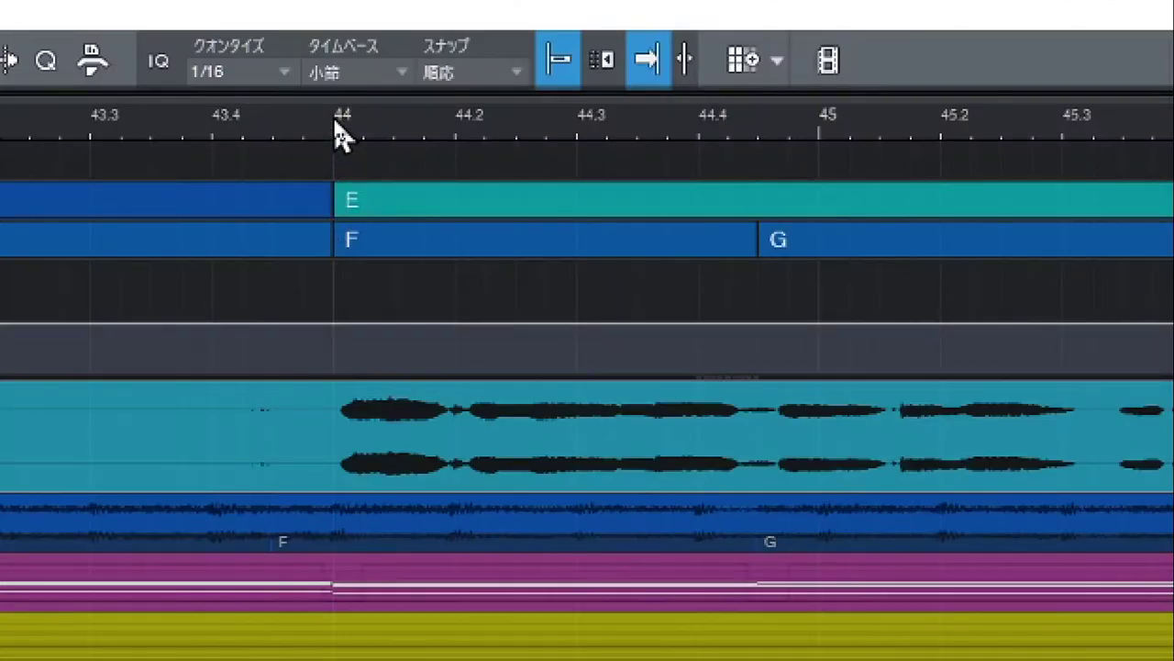
# - With snapping off, shift the sakura vo clip slightly earlier so the section E phrase starts at bar 44
pyautogui.click(336, 134)
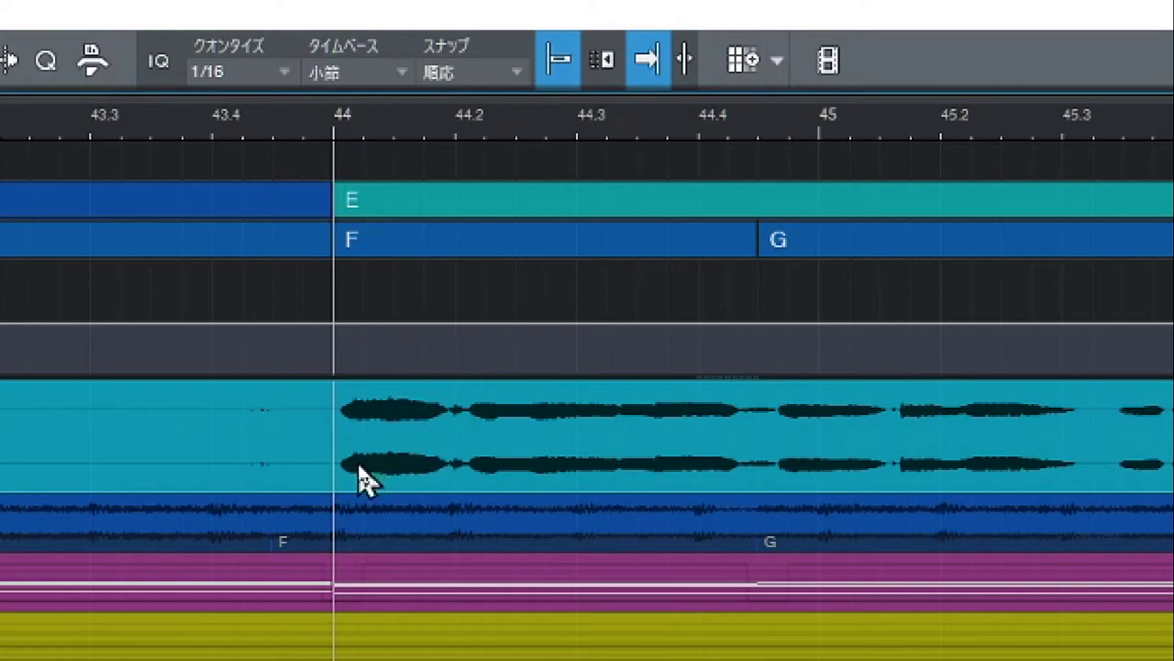
pyautogui.moveTo(357, 123); pyautogui.dragTo(401, 186)
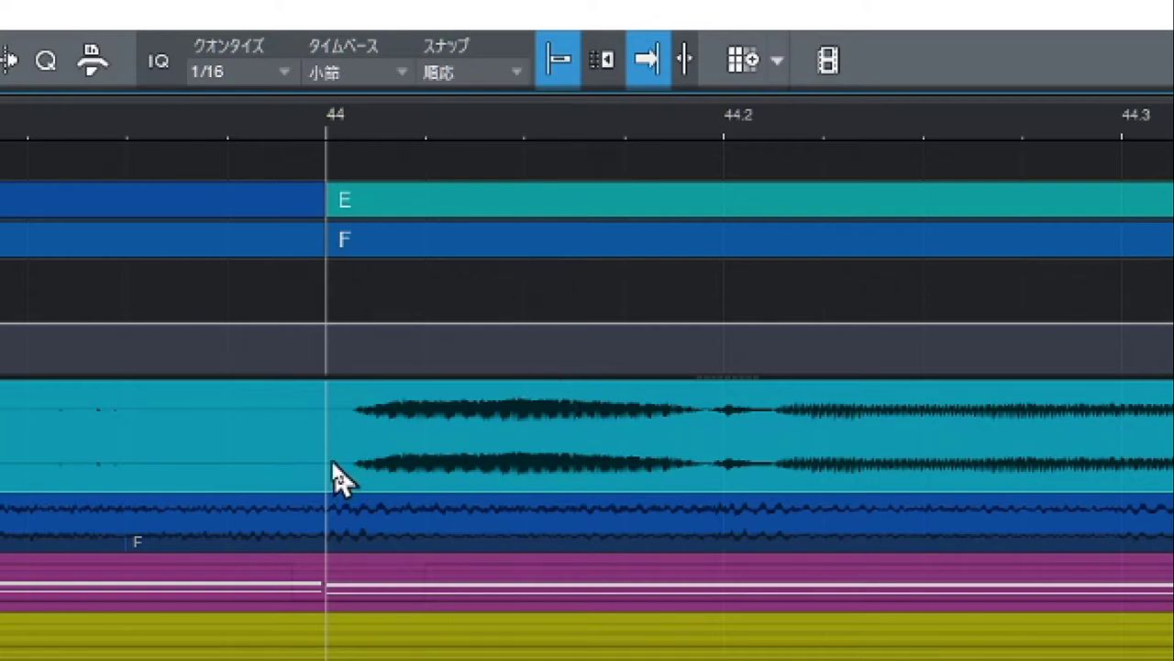
pyautogui.moveTo(451, 453); pyautogui.dragTo(394, 468)
pyautogui.click(560, 66)
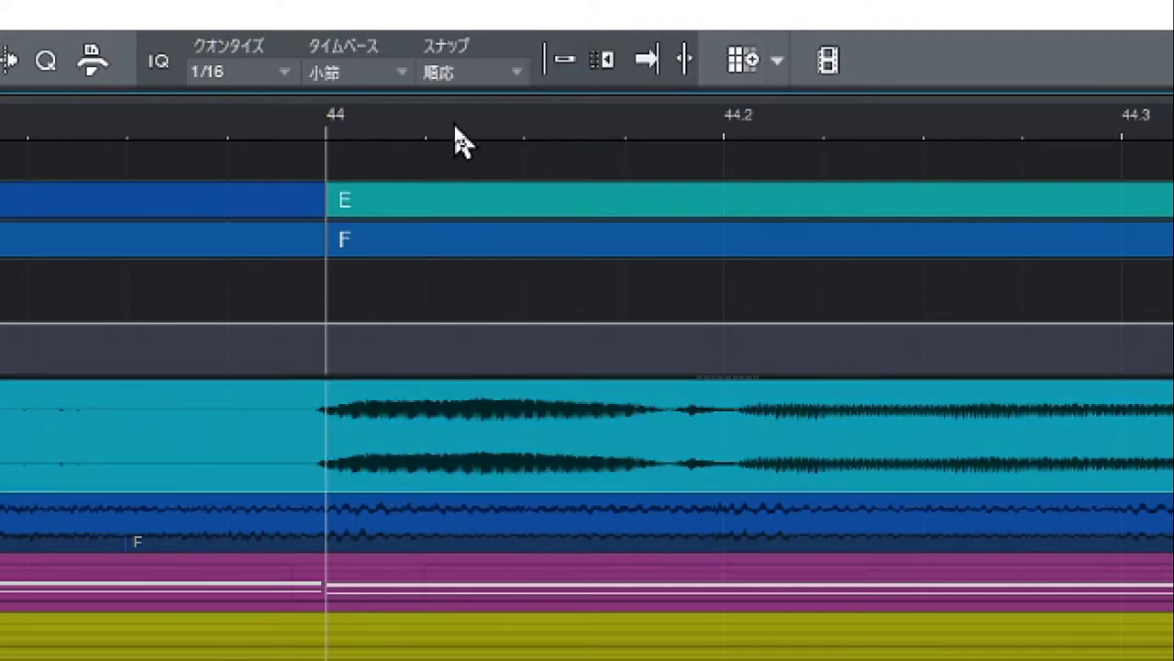
# - Play the first vocal phrase from bar 11.3 and examine its timing around the start of section A
pyautogui.scroll(-2, 457, 104)
pyautogui.moveTo(457, 104); pyautogui.dragTo(470, 0)
pyautogui.moveTo(0, 114); pyautogui.dragTo(5, 258)
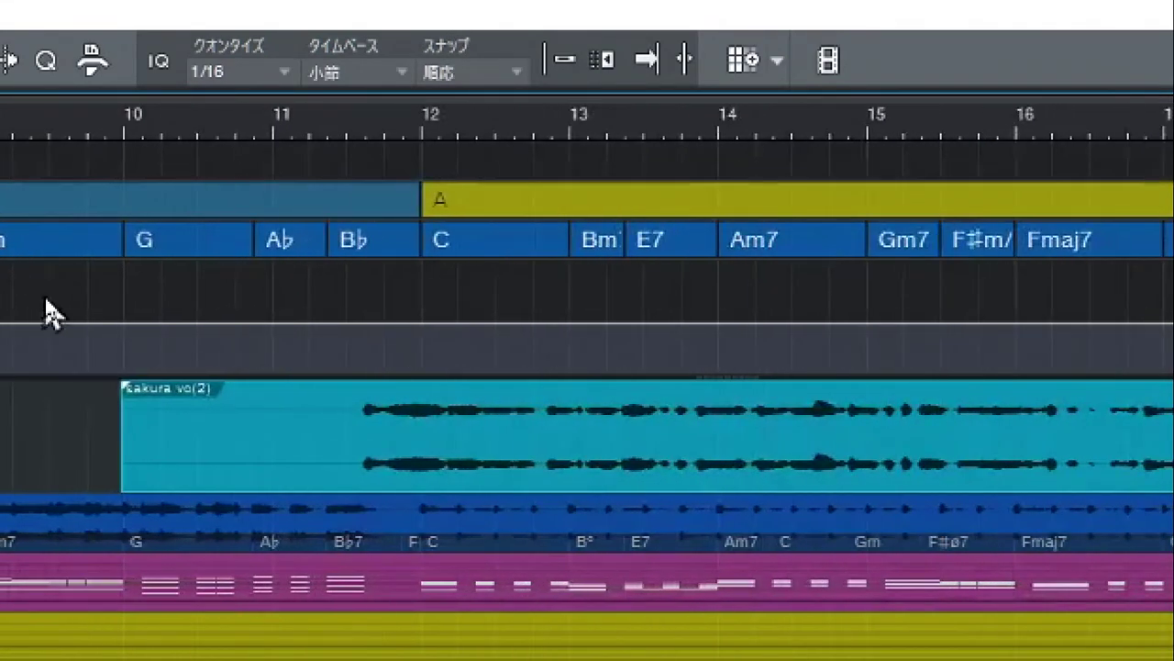
pyautogui.moveTo(464, 137); pyautogui.dragTo(453, 179)
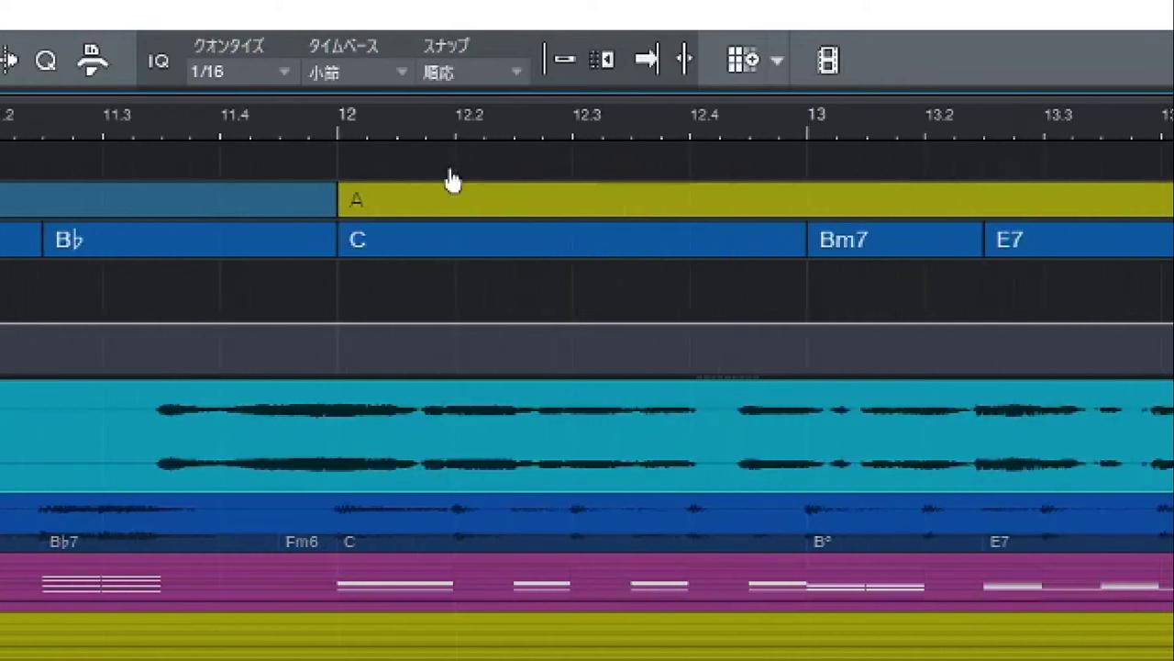
pyautogui.doubleClick(112, 131)
pyautogui.press('space')
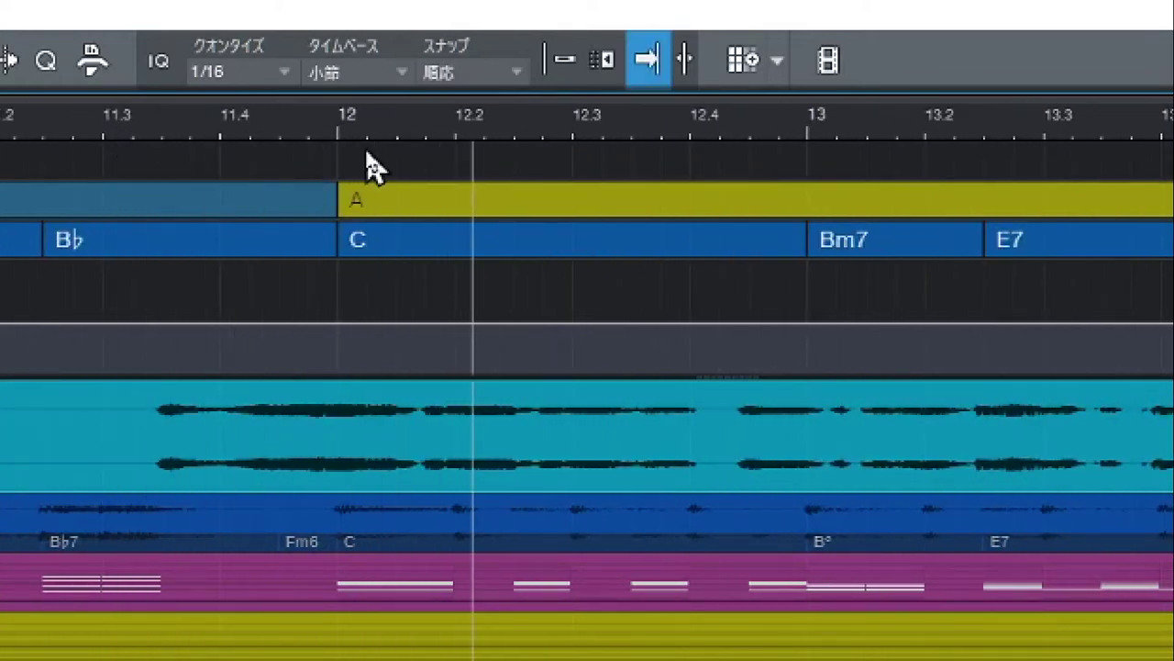
pyautogui.moveTo(371, 142); pyautogui.dragTo(370, 165)
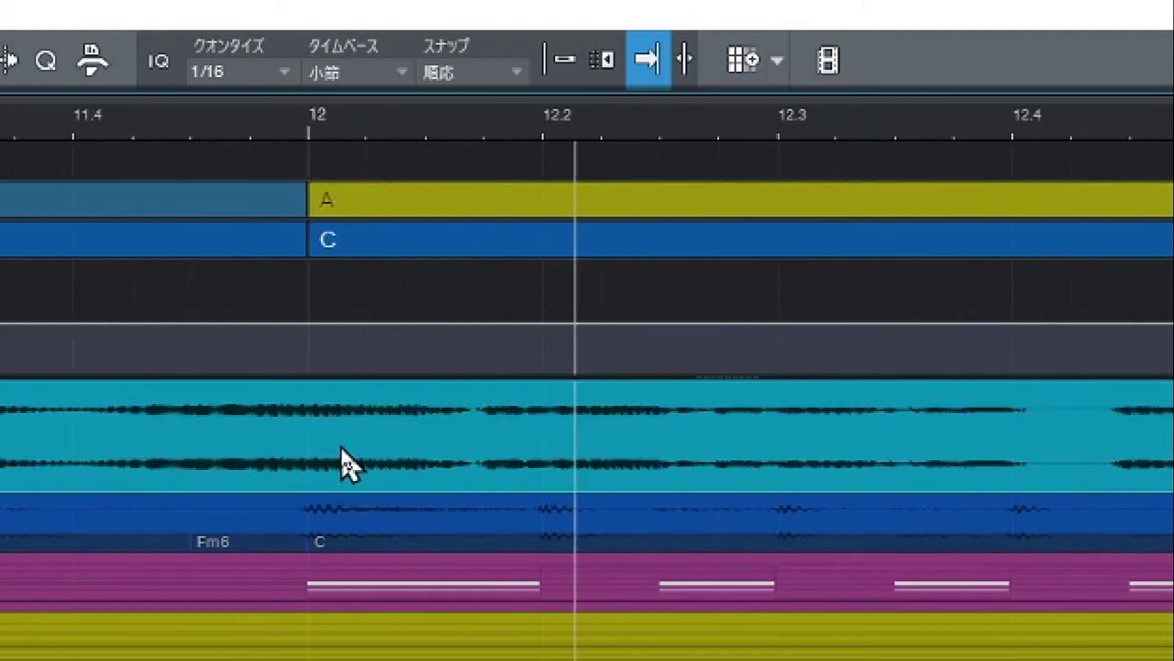
pyautogui.press(',')
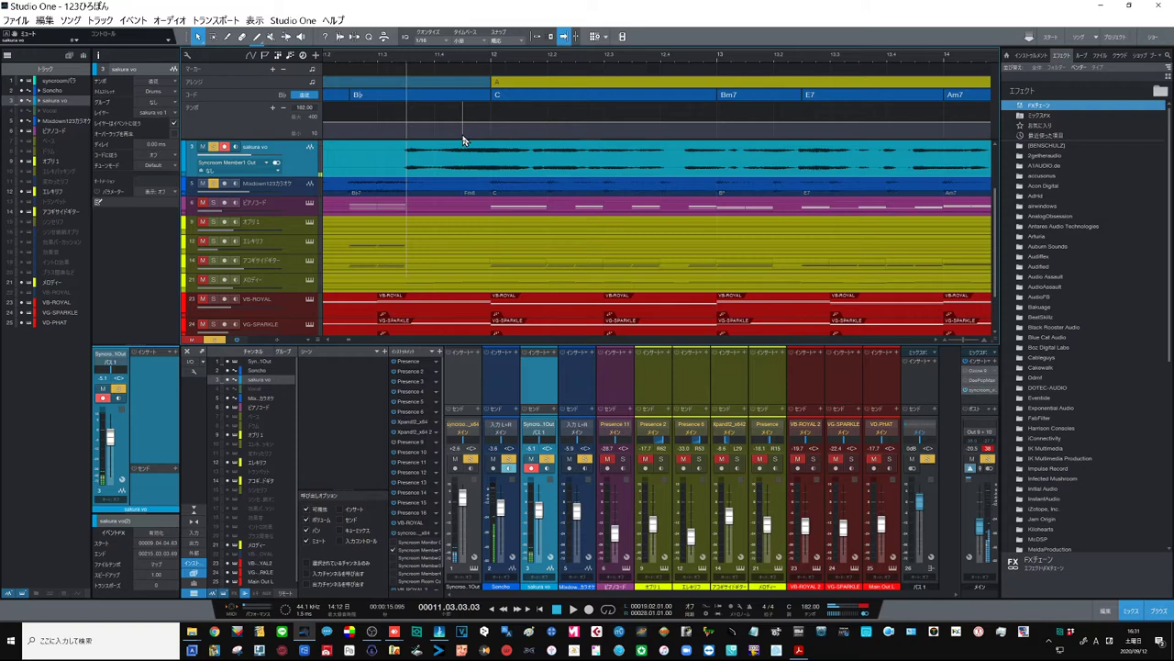
# - Open the sakura vo clip in Melodyne, enlarge the editor and play the opening phrase
pyautogui.hotkey('ctrl', 'm')
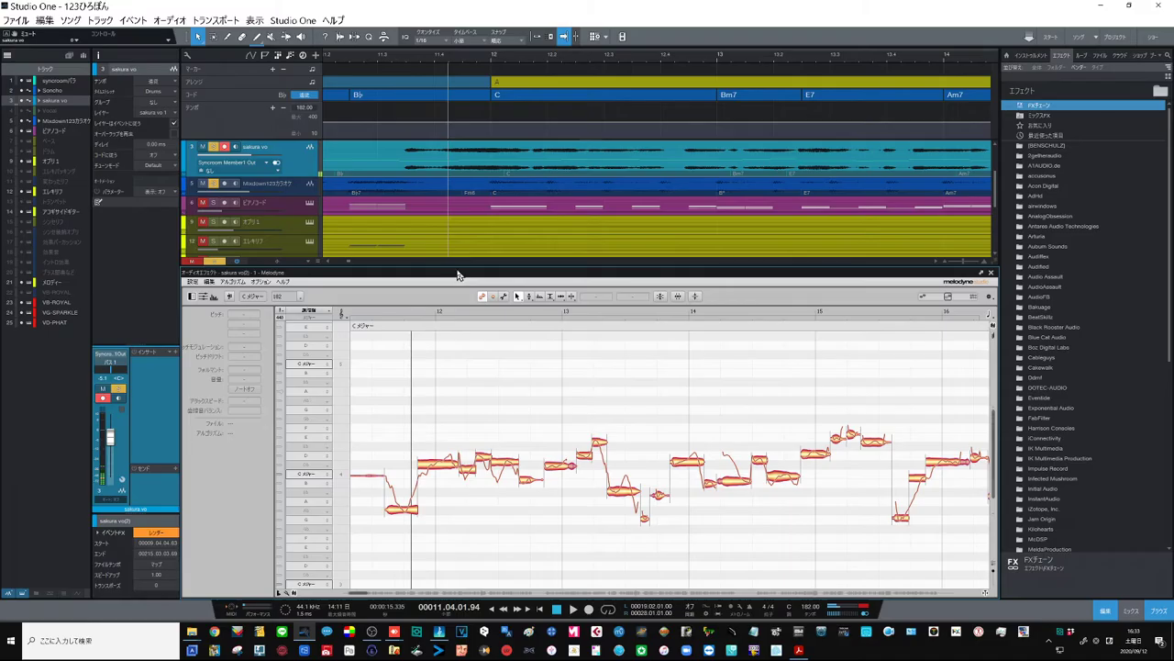
pyautogui.moveTo(458, 275); pyautogui.dragTo(452, 207)
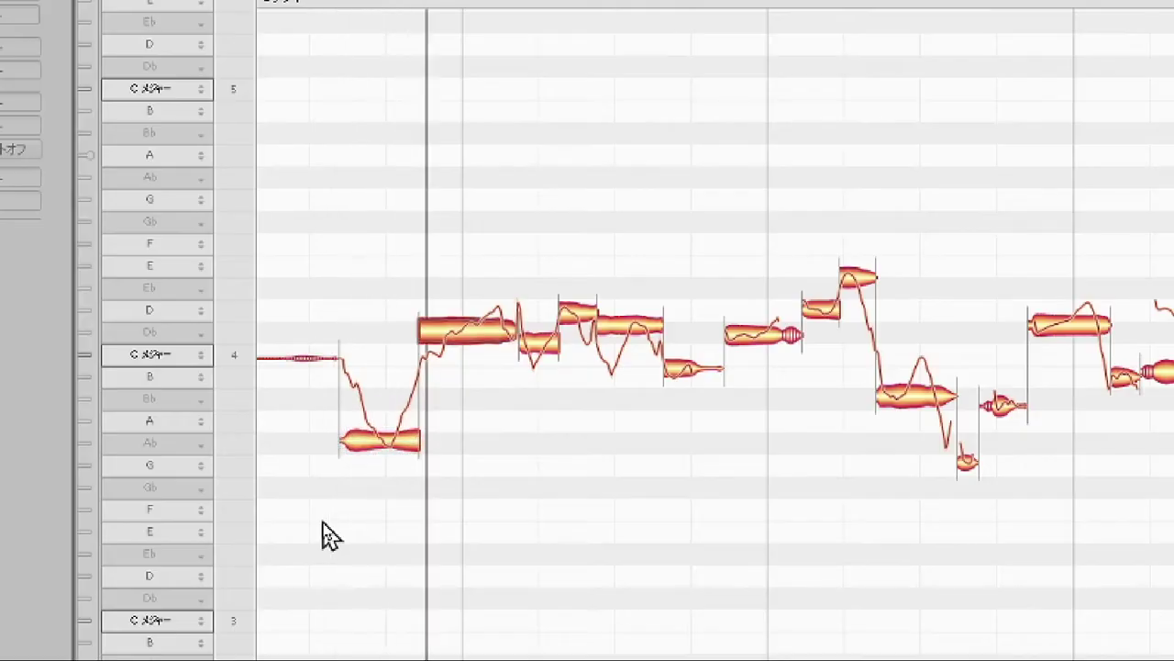
pyautogui.press('space')
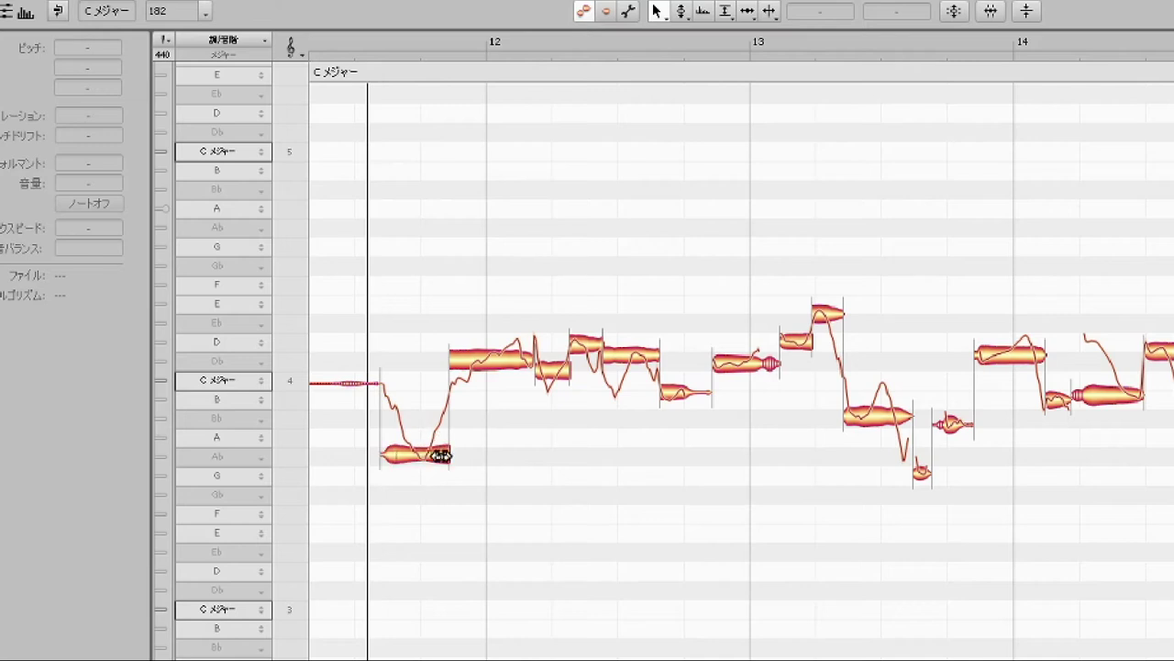
# - Lower the low note just before bar 12 in the opening vocal phrase to G 3
pyautogui.click(425, 468)
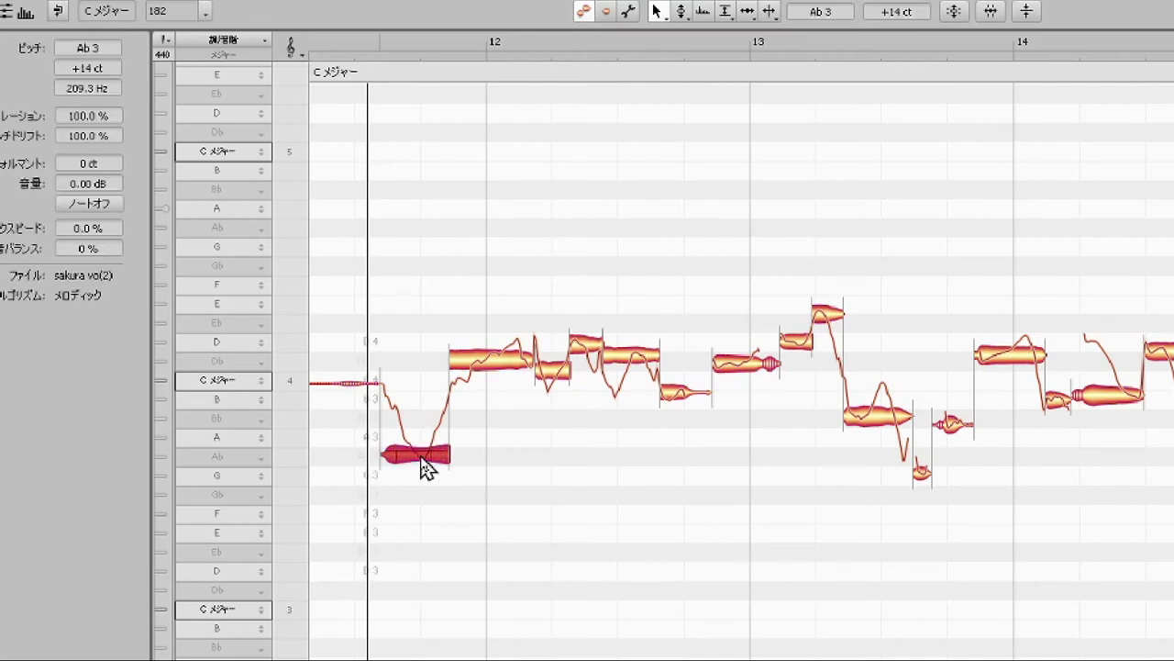
pyautogui.moveTo(422, 459)
pyautogui.mouseDown()
pyautogui.moveTo(426, 473)
pyautogui.moveTo(414, 473)
pyautogui.mouseUp()
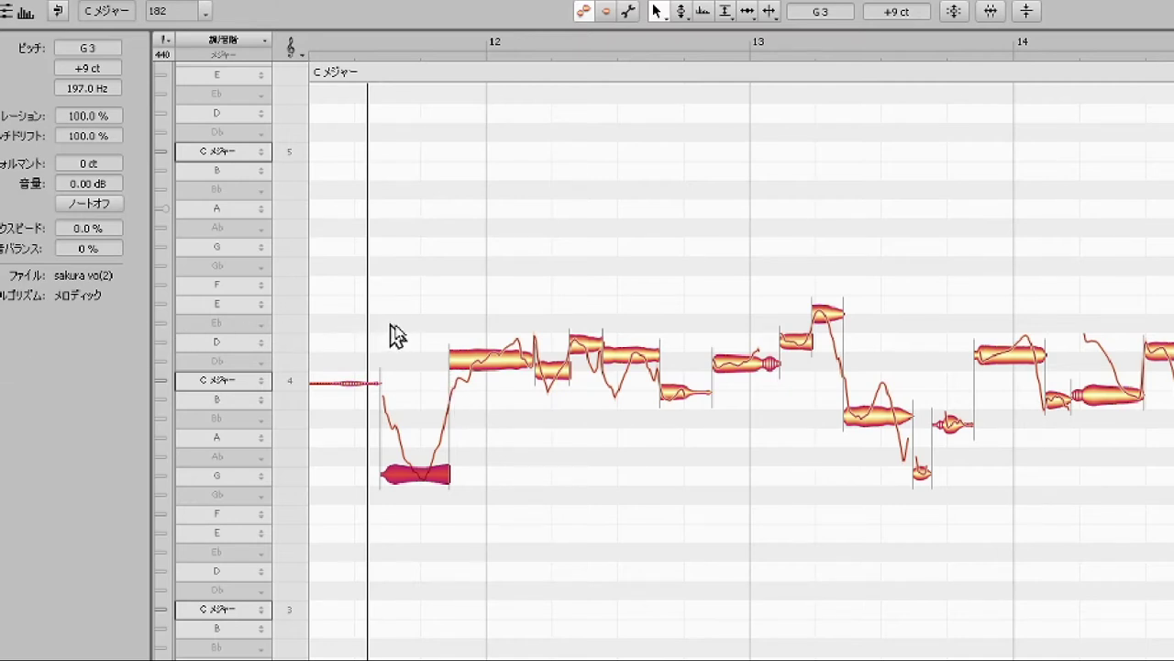
pyautogui.click(459, 359)
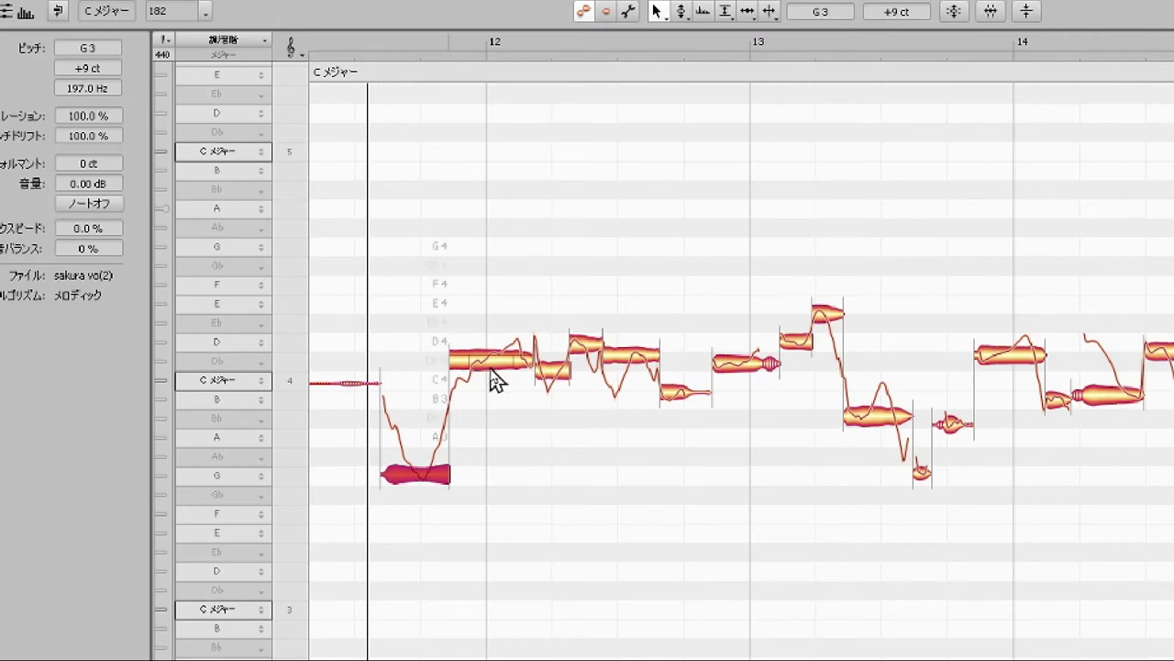
# - Shift the boundary between the low G 3 note and the following Db 4 note slightly earlier, before bar 12
pyautogui.click(448, 366)
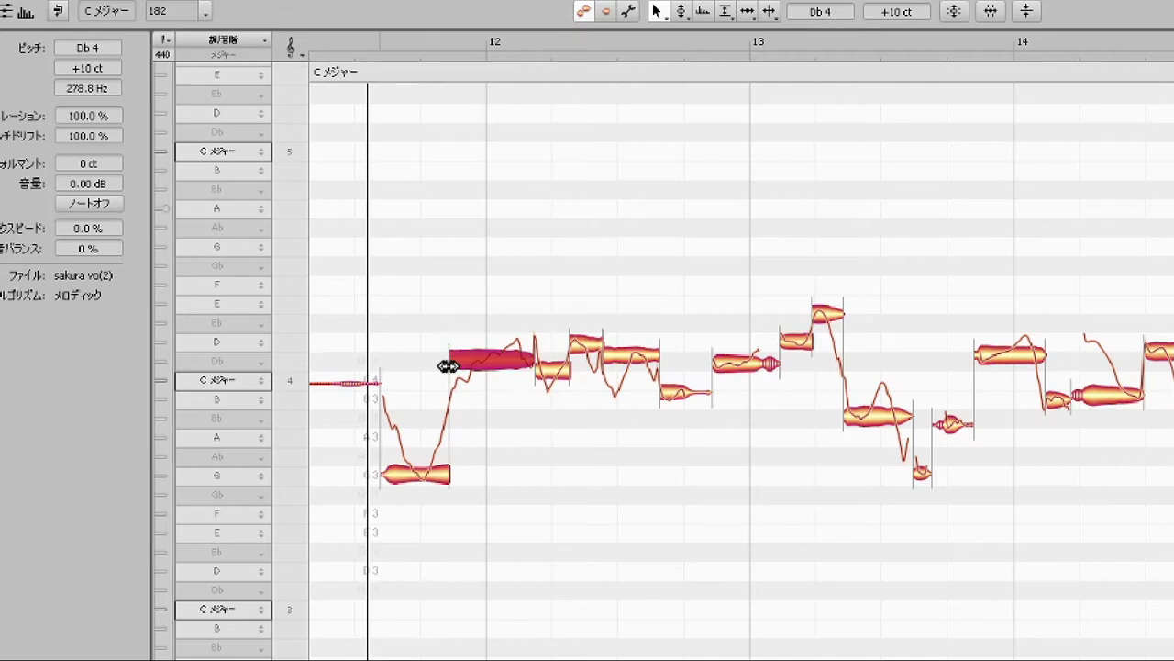
pyautogui.moveTo(448, 380); pyautogui.dragTo(428, 381)
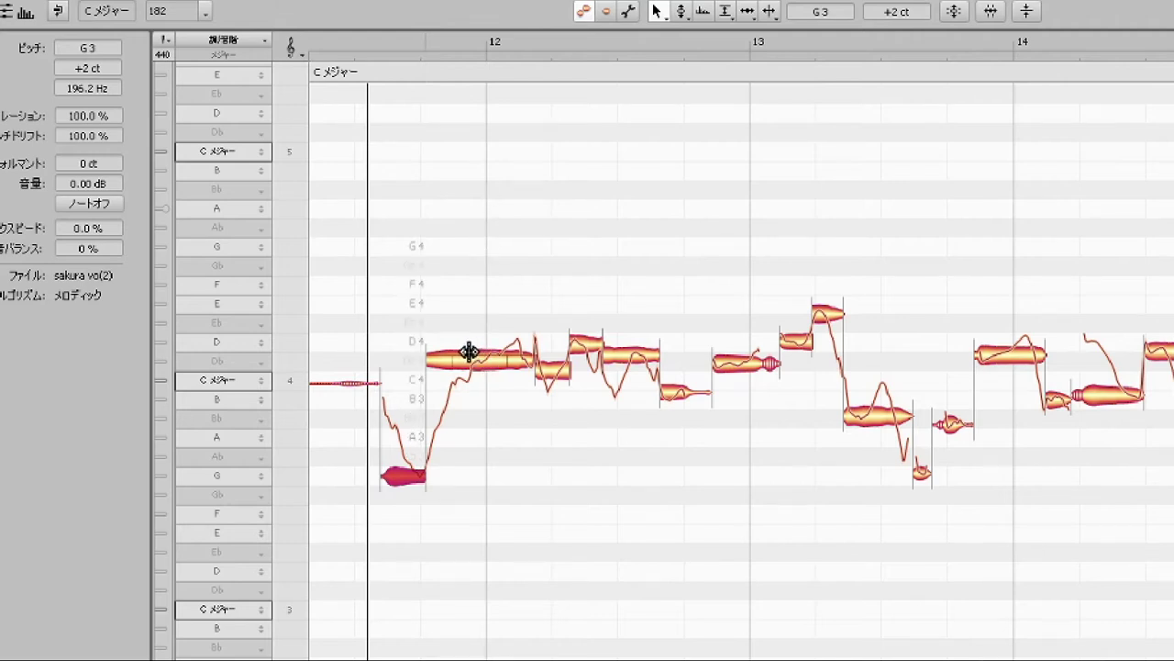
# - Split the long note just before bar 12, lowering its first part to C 4 and raising the second to Db 4 +26 ct
pyautogui.moveTo(474, 350); pyautogui.dragTo(475, 379)
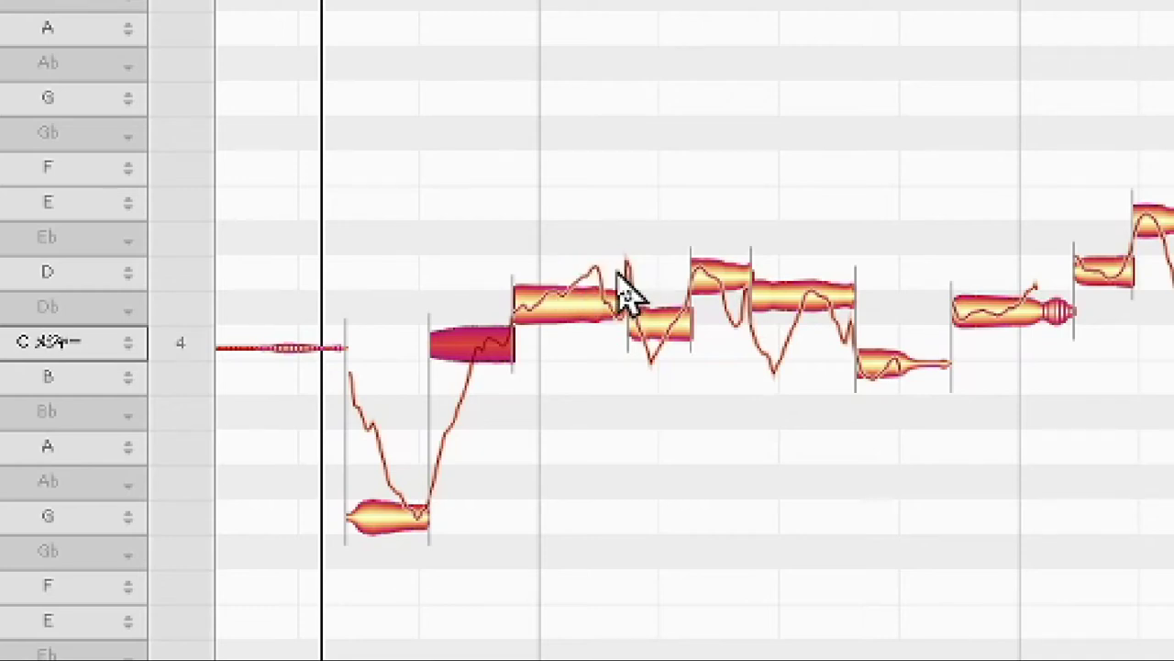
pyautogui.click(592, 323)
pyautogui.moveTo(590, 316)
pyautogui.mouseDown()
pyautogui.moveTo(593, 288)
pyautogui.moveTo(553, 312)
pyautogui.moveTo(581, 296)
pyautogui.mouseUp()
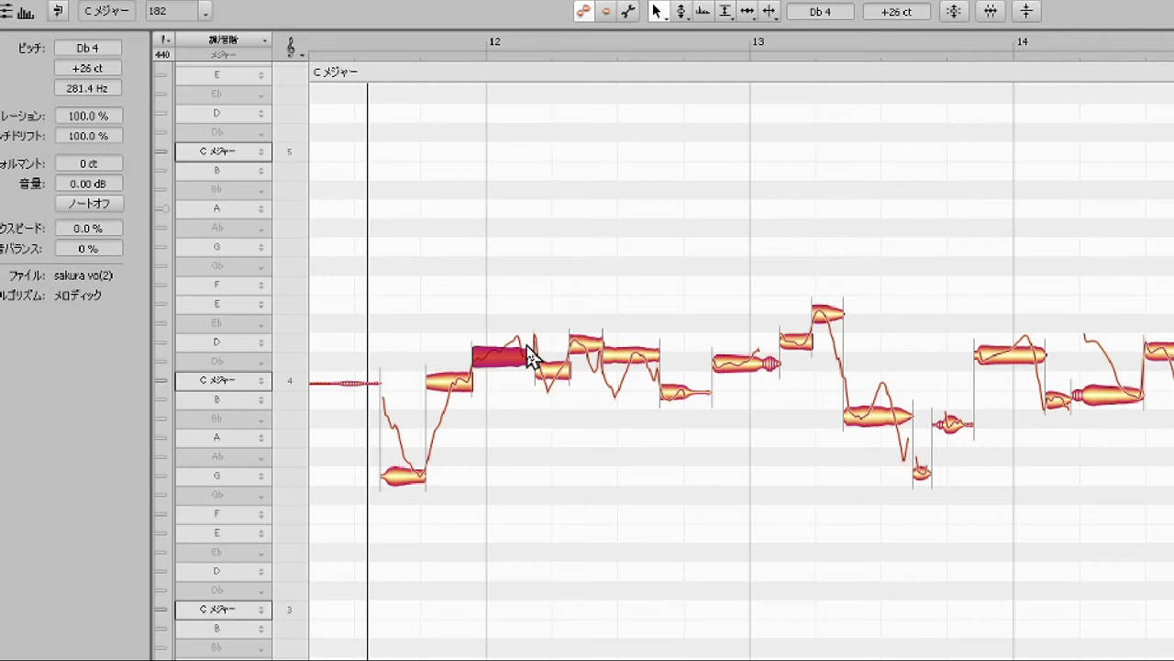
# - Raise the long note near the middle of bar 12 to D 4 -47 ct and the note after it to C 4 +3 ct
pyautogui.moveTo(627, 358); pyautogui.dragTo(629, 351)
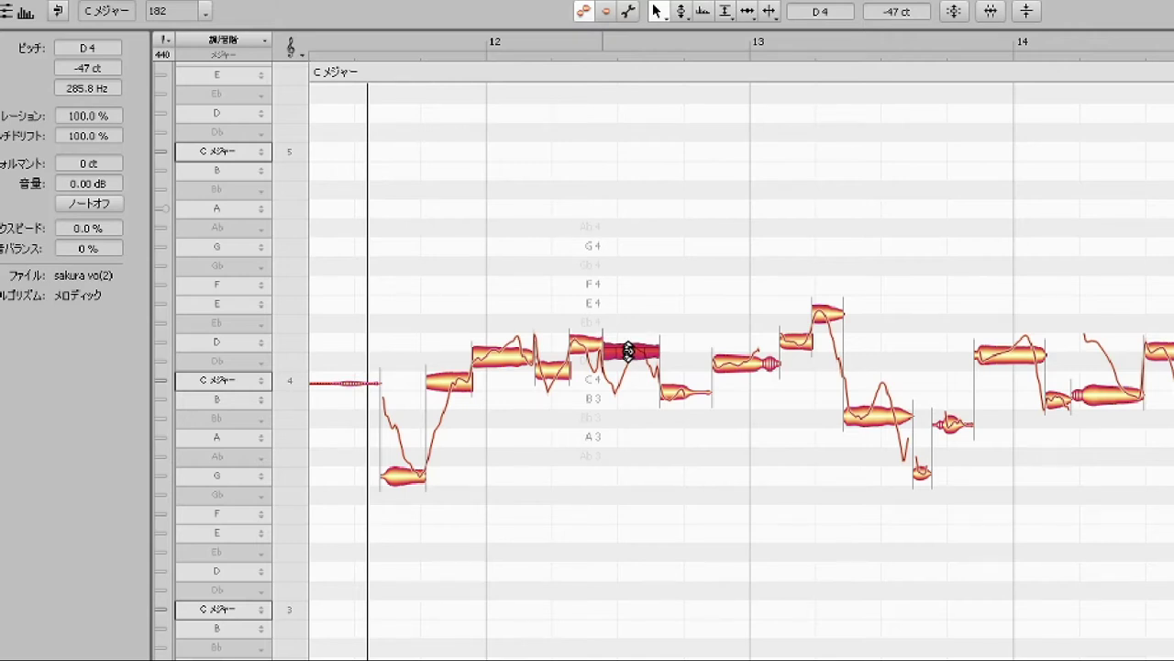
pyautogui.click(682, 402)
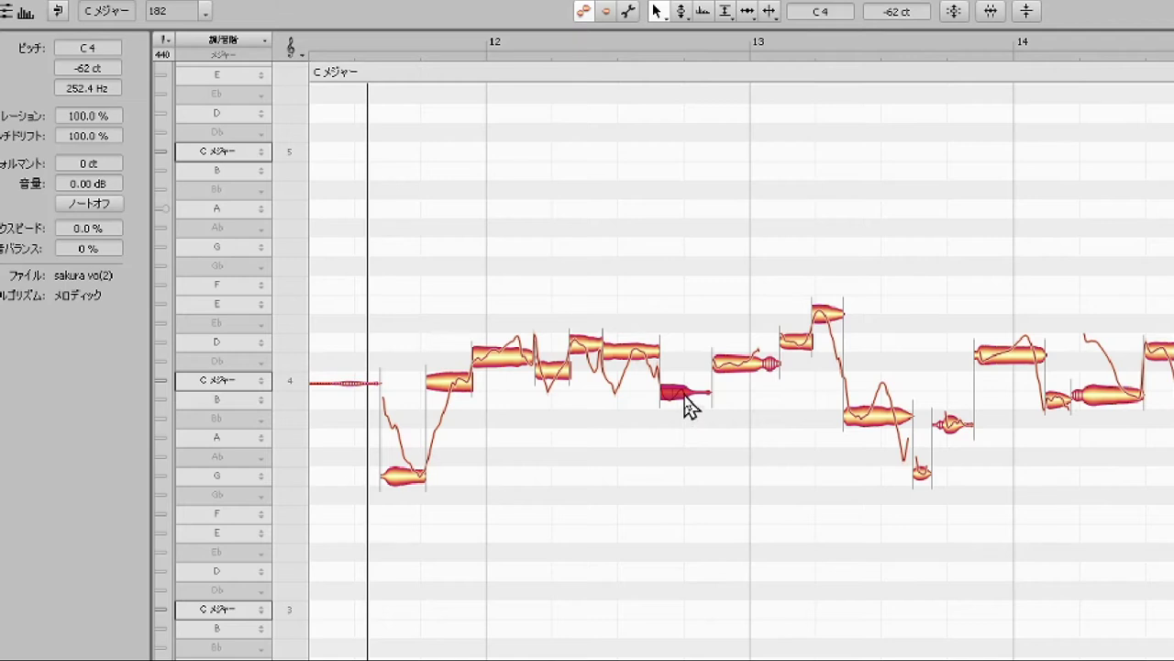
pyautogui.moveTo(686, 395); pyautogui.dragTo(687, 379)
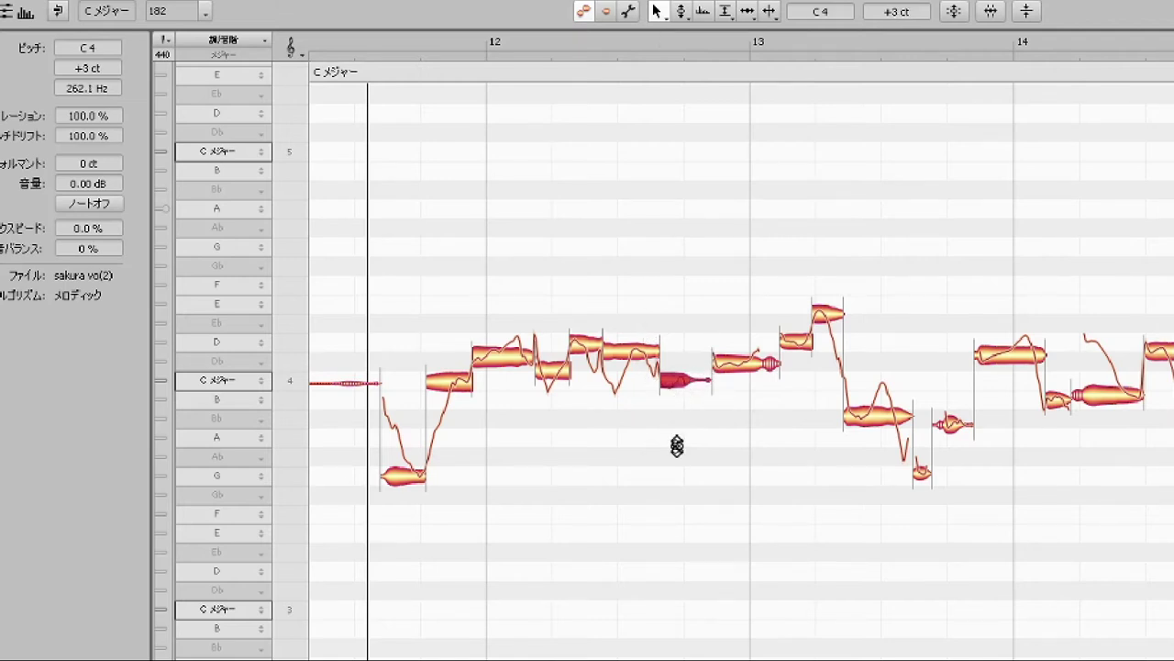